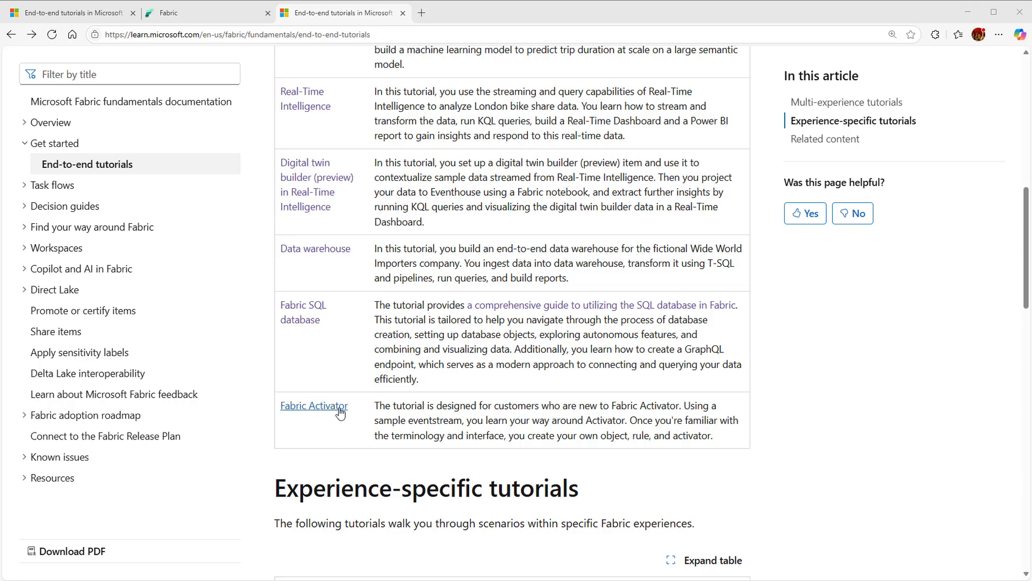
# Open the Fabric Activator tutorial and read its task list and the instructions for creating a sample activator
pyautogui.click(333, 413)
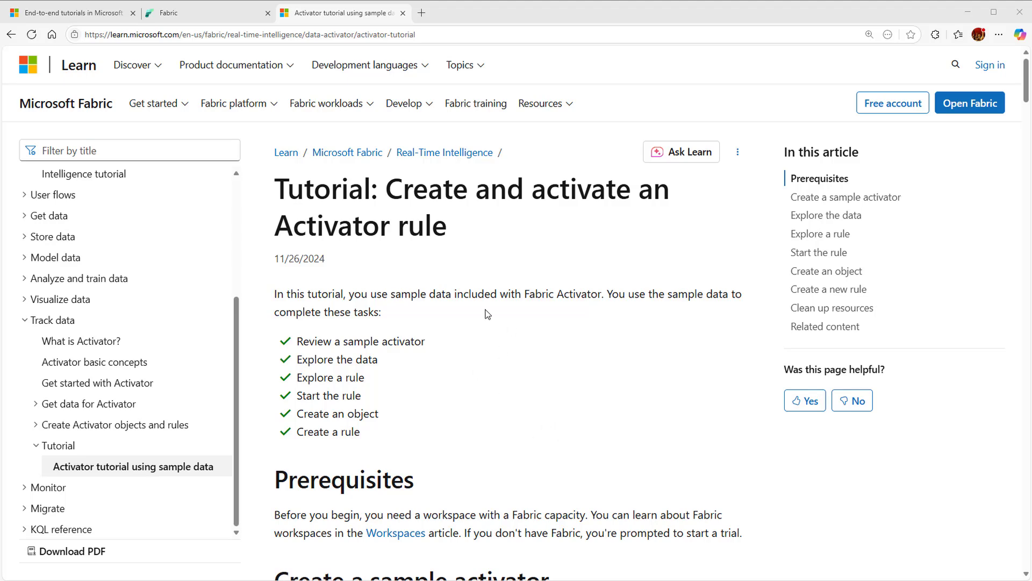
pyautogui.scroll(-1, 476, 367)
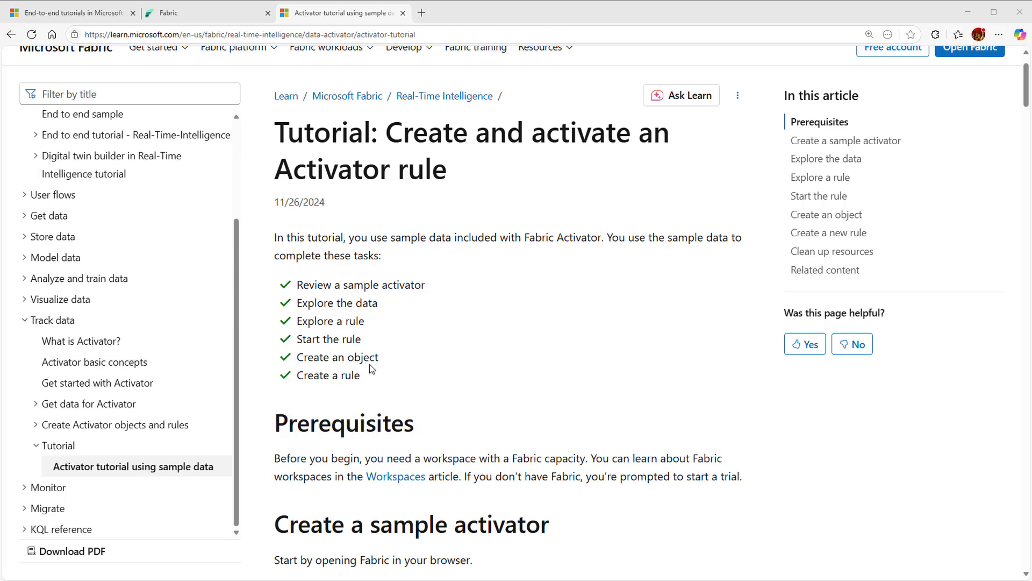
pyautogui.moveTo(297, 283); pyautogui.dragTo(414, 377)
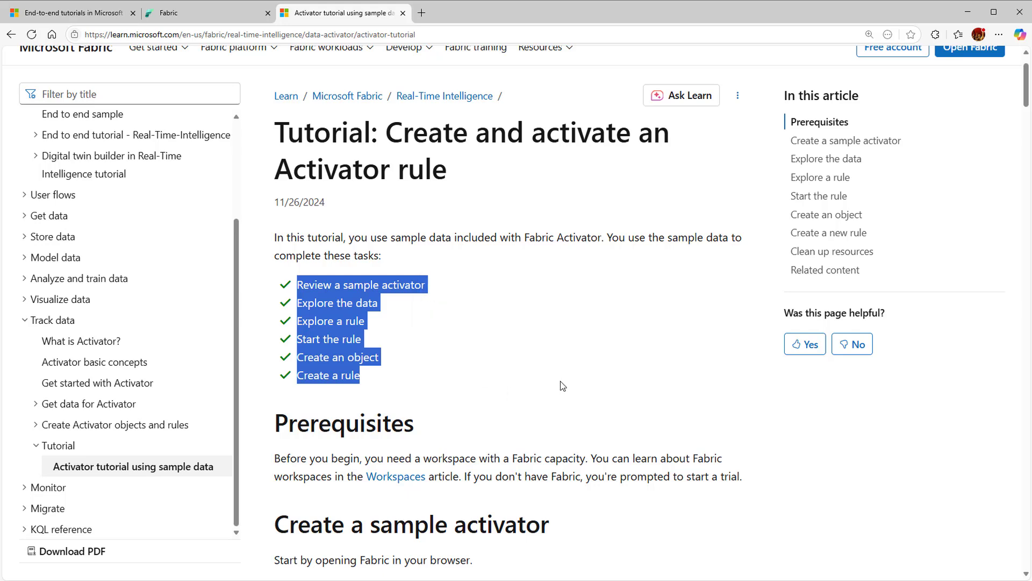
pyautogui.scroll(-6, 561, 381)
pyautogui.scroll(-5, 561, 389)
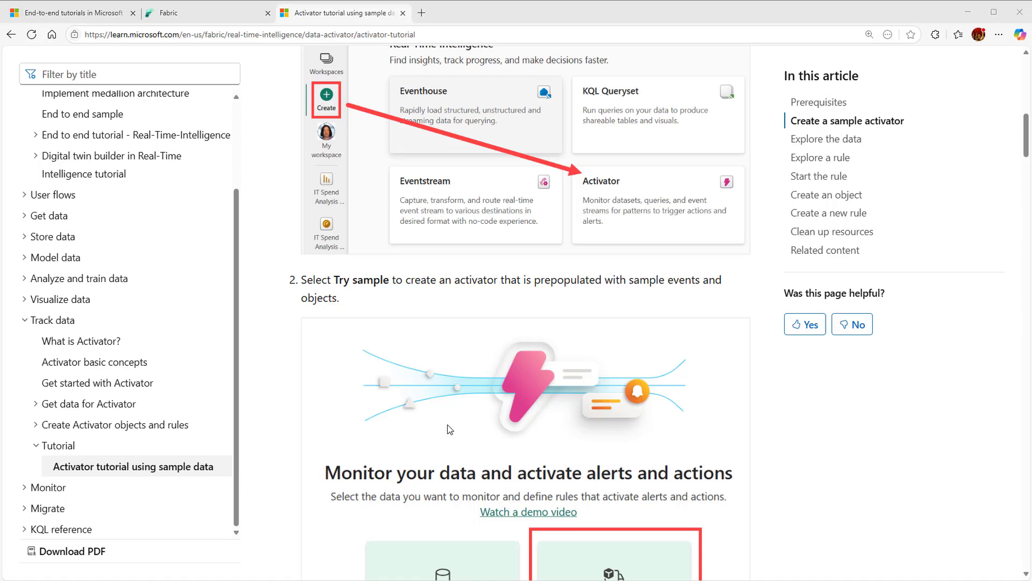
pyautogui.scroll(-3, 448, 424)
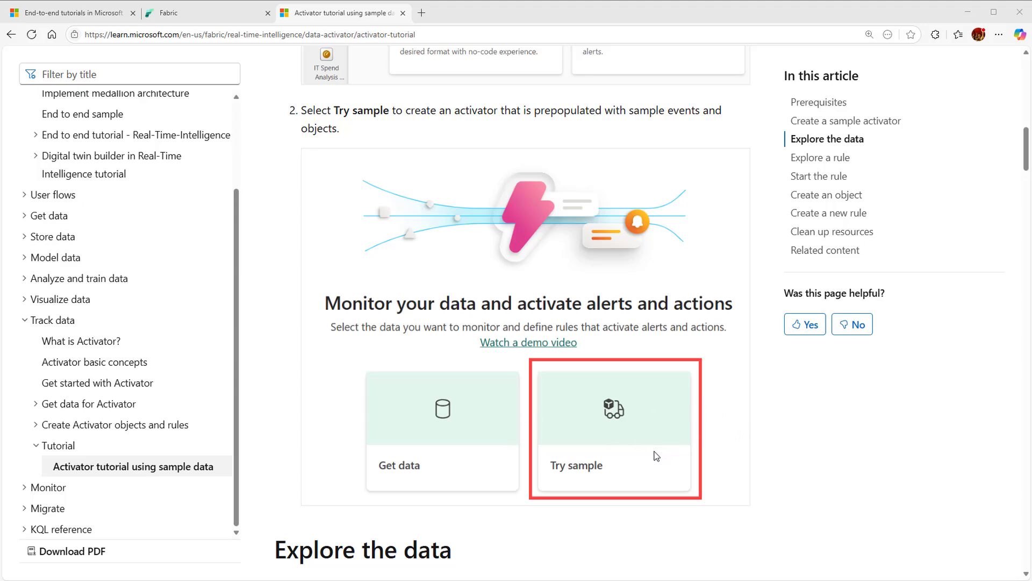
pyautogui.scroll(-4, 656, 454)
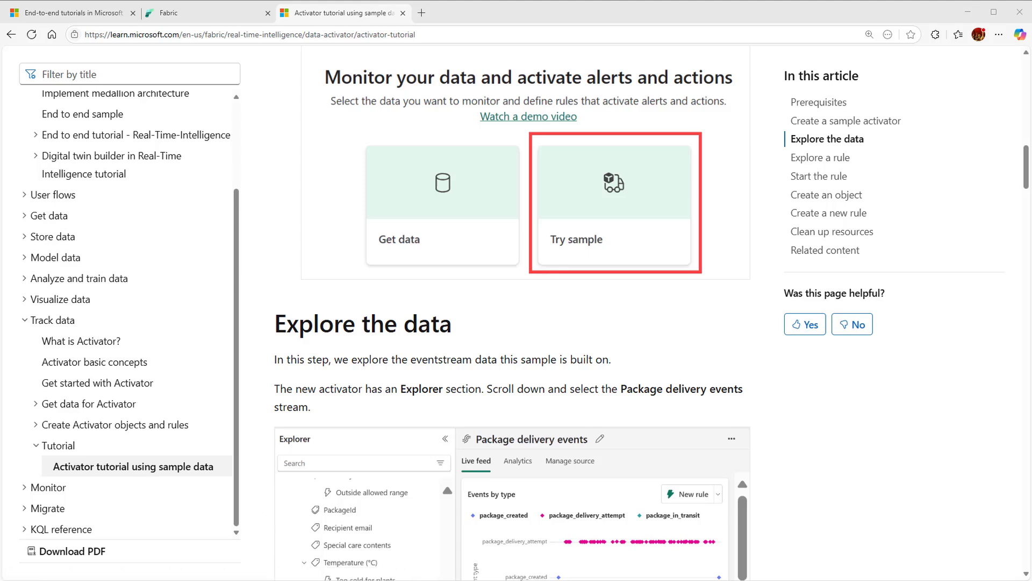
# Switch to Fabric and create a workspace named Data Activator Tutorial with the Trial license mode
pyautogui.click(206, 20)
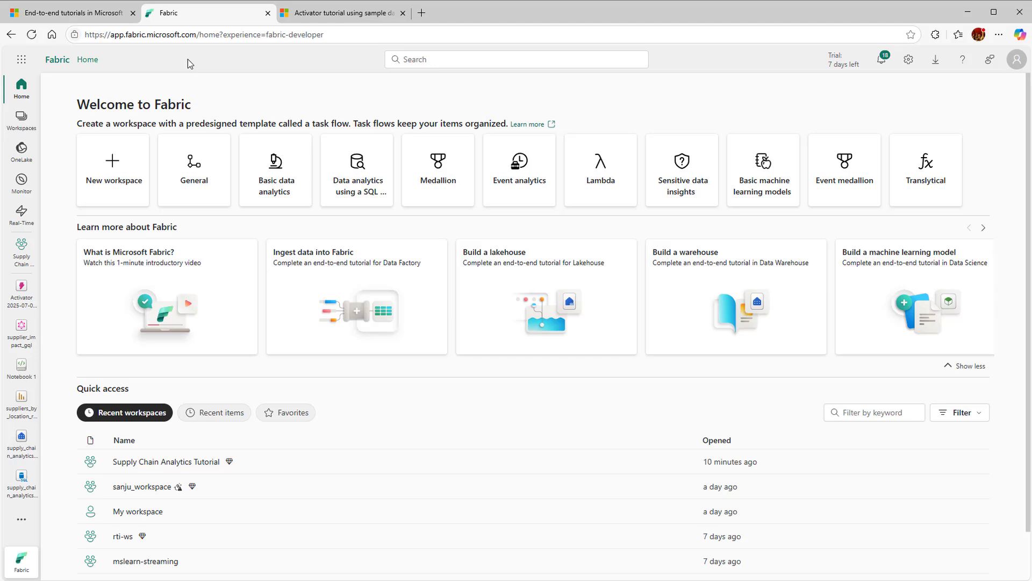
pyautogui.click(118, 168)
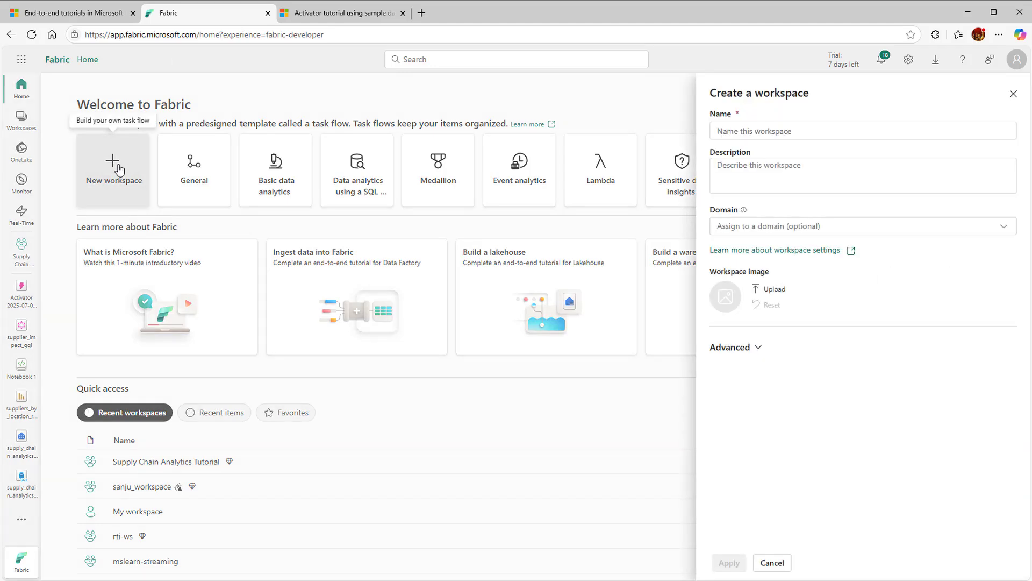
pyautogui.write('Data Activator Tutorial')
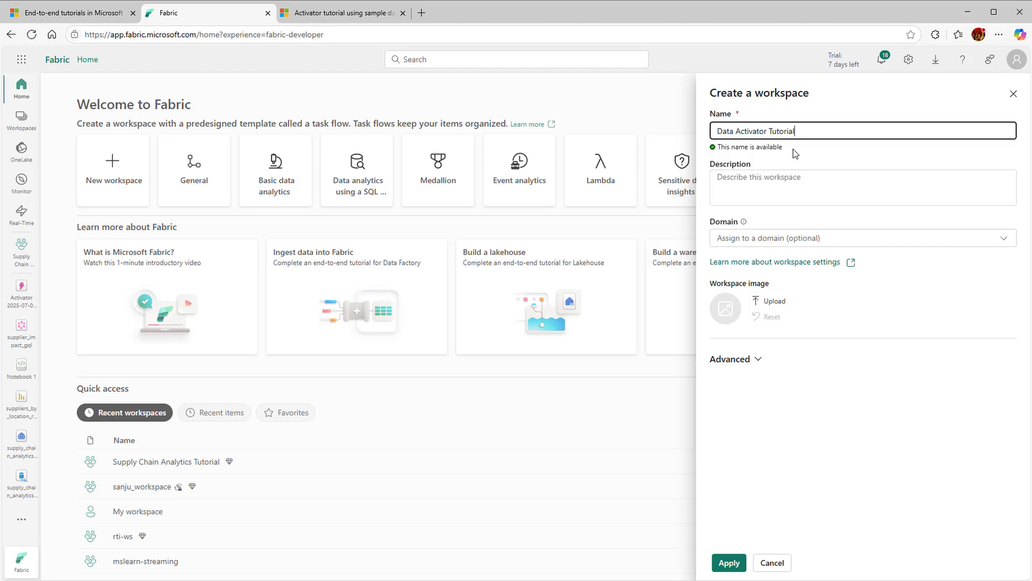
pyautogui.click(759, 366)
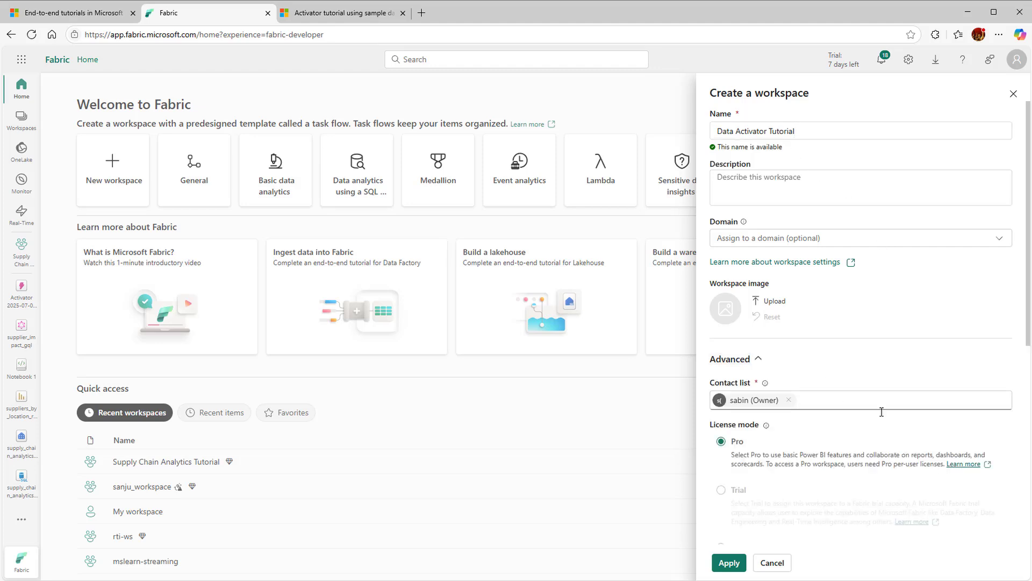
pyautogui.scroll(-3, 880, 410)
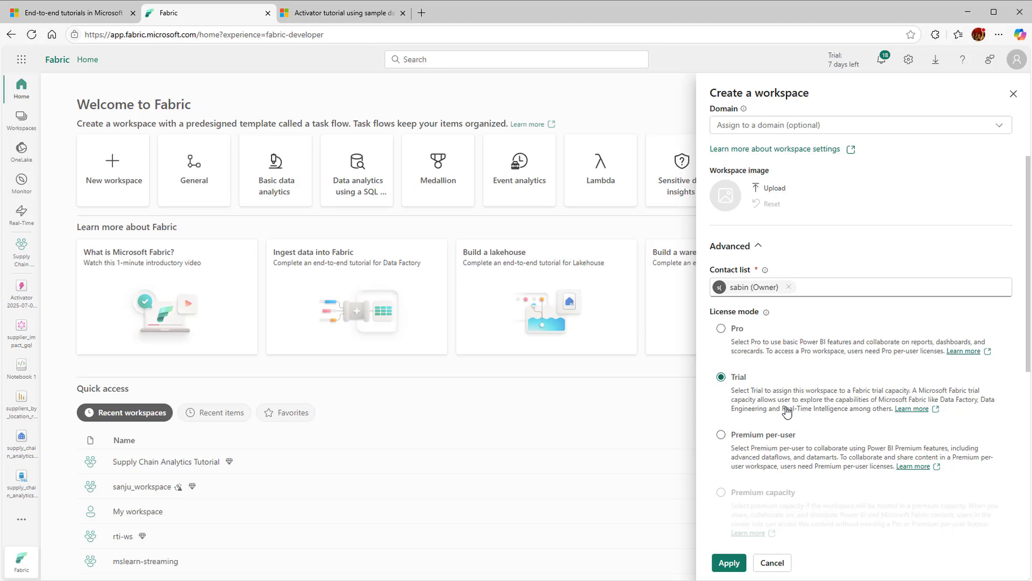
pyautogui.click(729, 563)
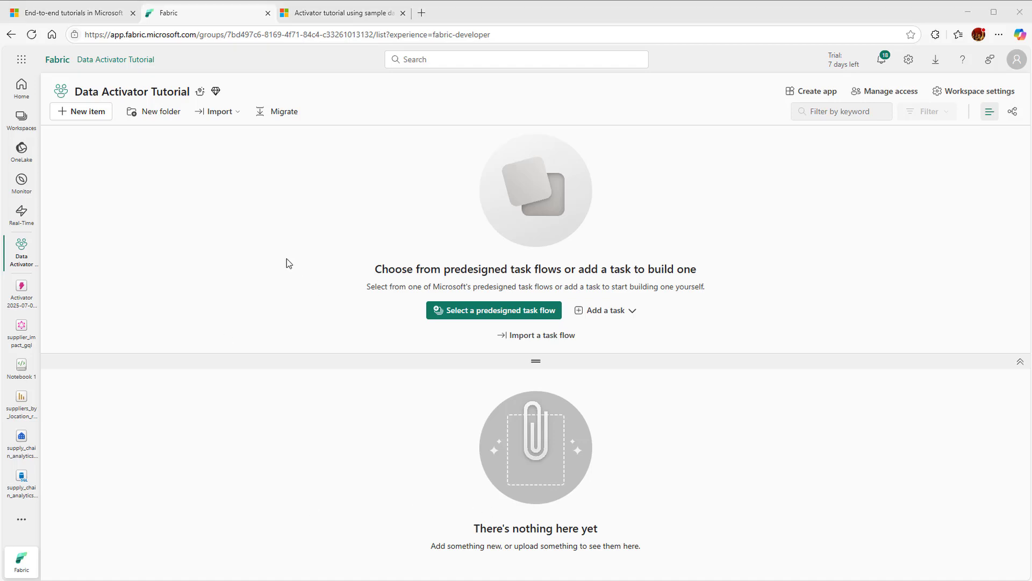
# Add a new Activator item to the workspace, filtering the item types by "act"
pyautogui.click(96, 115)
pyautogui.click(96, 115)
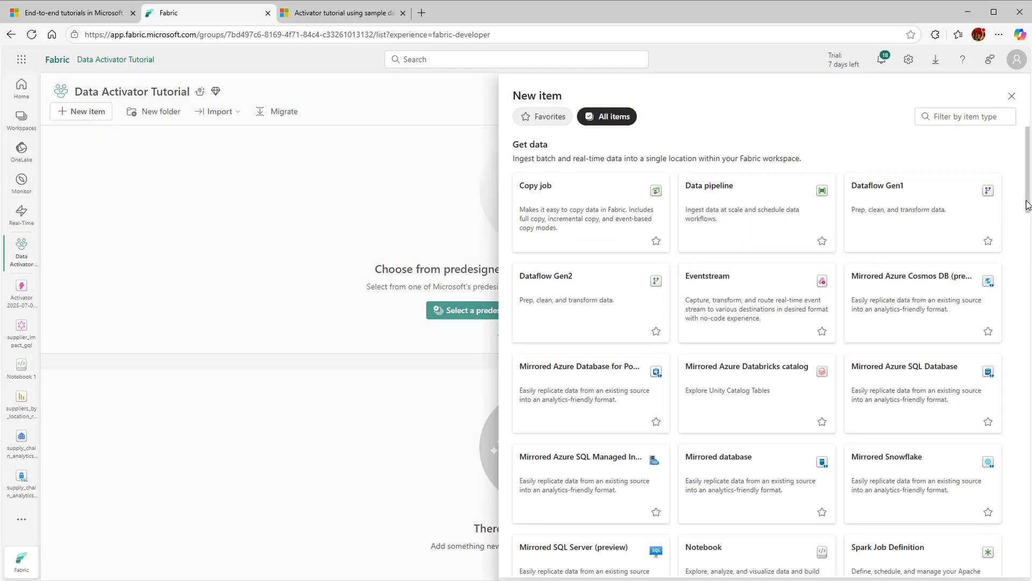
pyautogui.moveTo(1028, 205); pyautogui.dragTo(1028, 421)
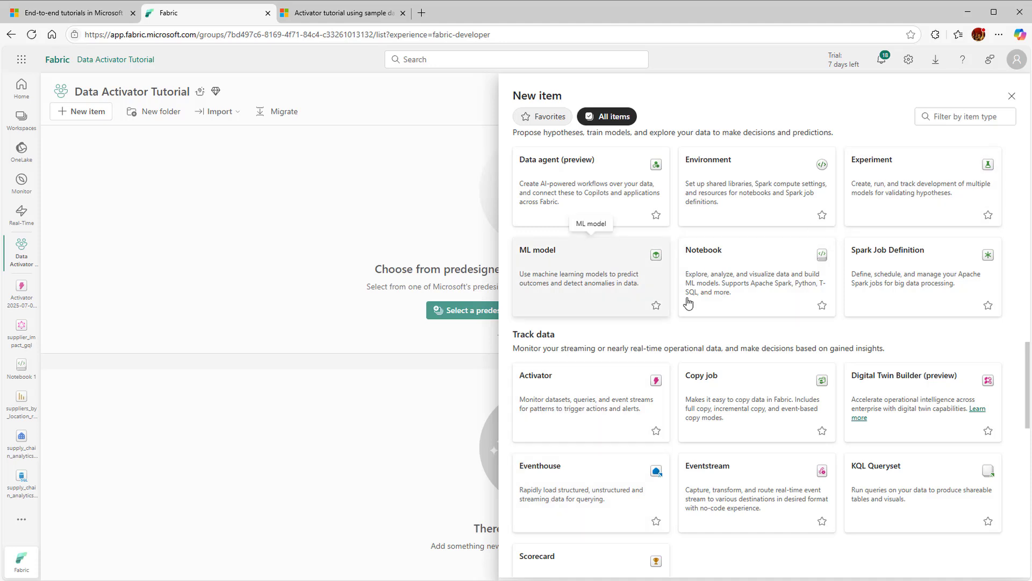
pyautogui.click(938, 118)
pyautogui.write('act')
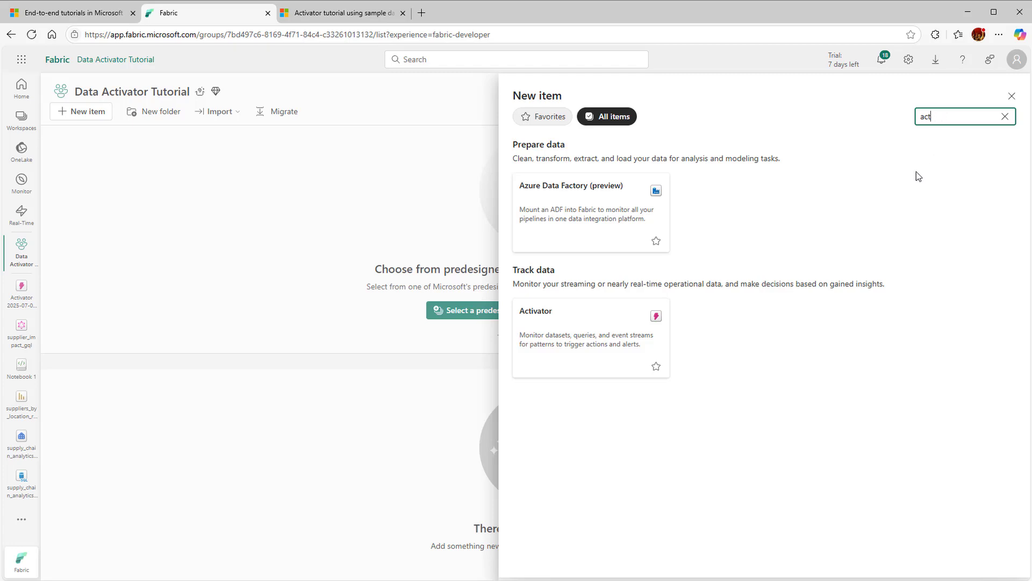
pyautogui.click(611, 351)
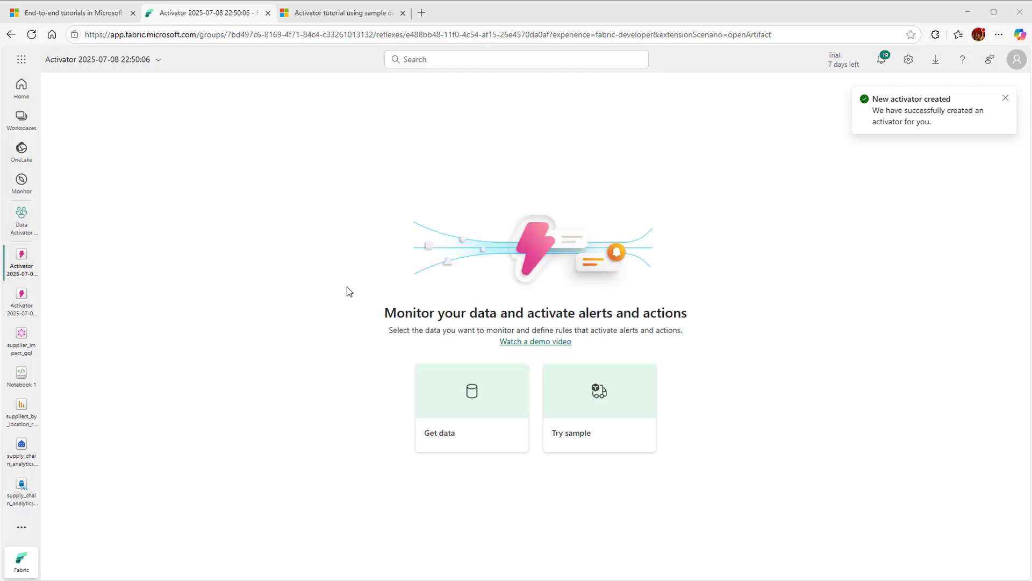
# Browse all data sources available for the activator and examine the Database CDC connectors
pyautogui.click(468, 409)
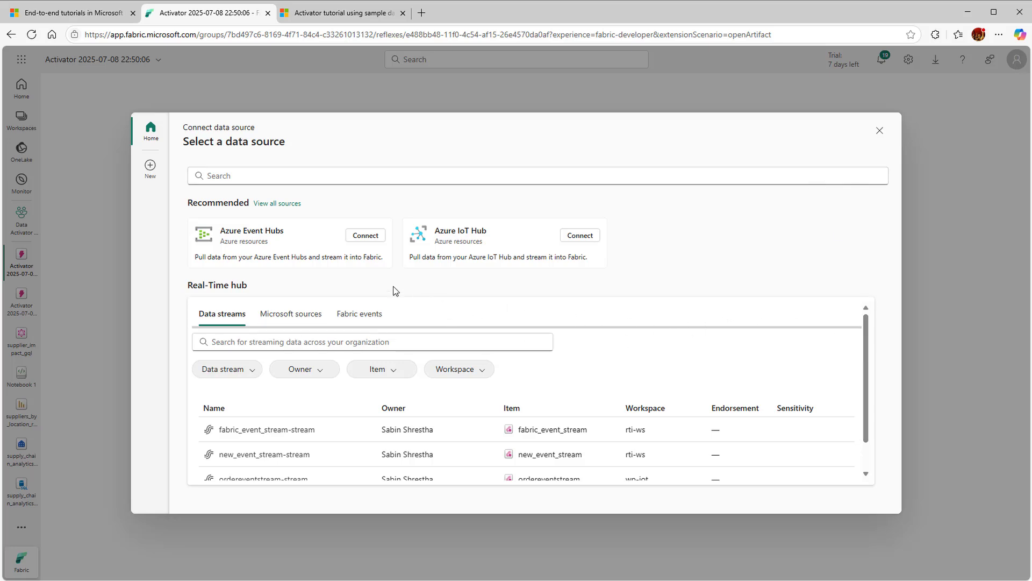
pyautogui.click(276, 204)
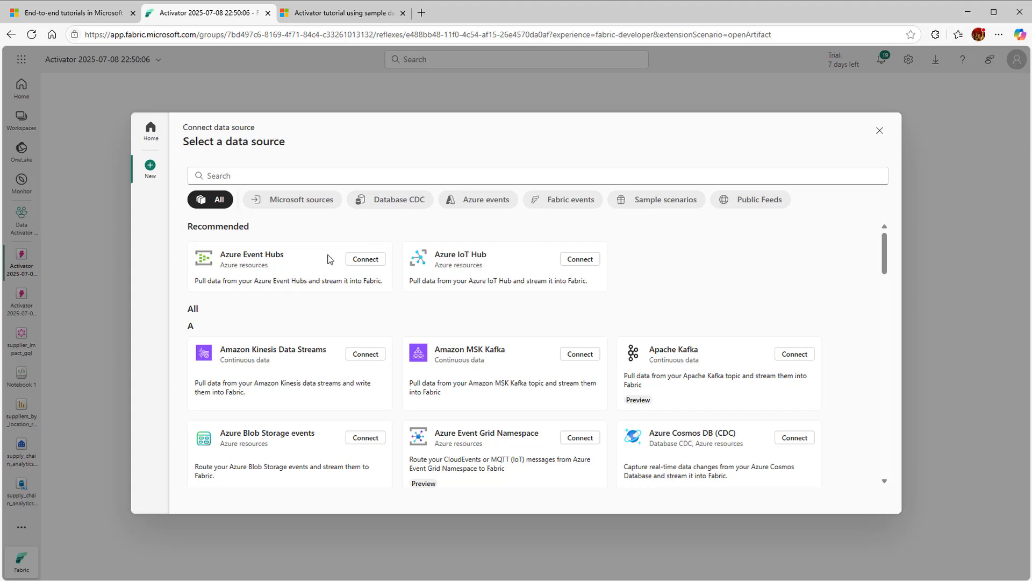
pyautogui.click(396, 205)
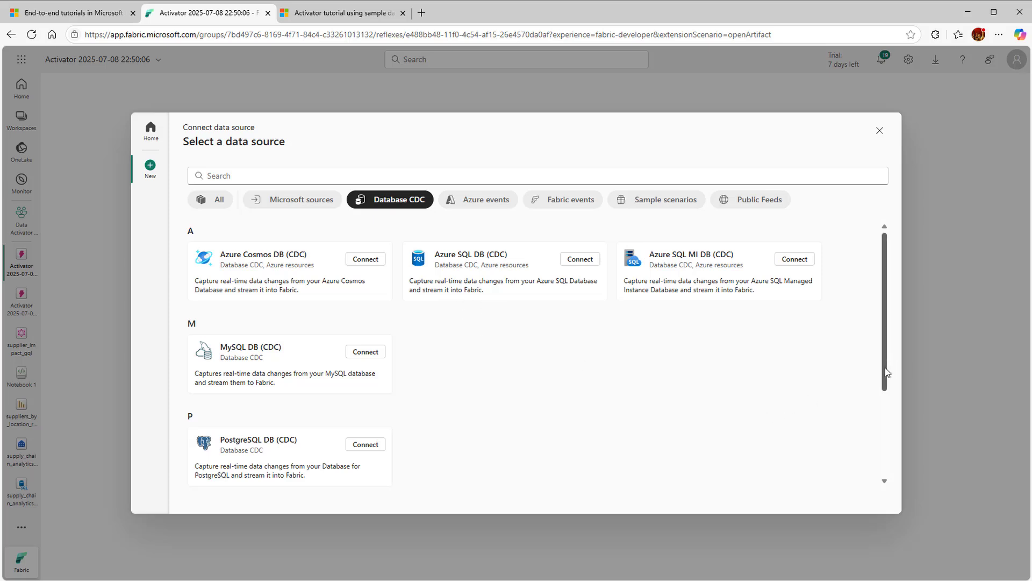
pyautogui.moveTo(885, 367); pyautogui.dragTo(885, 340)
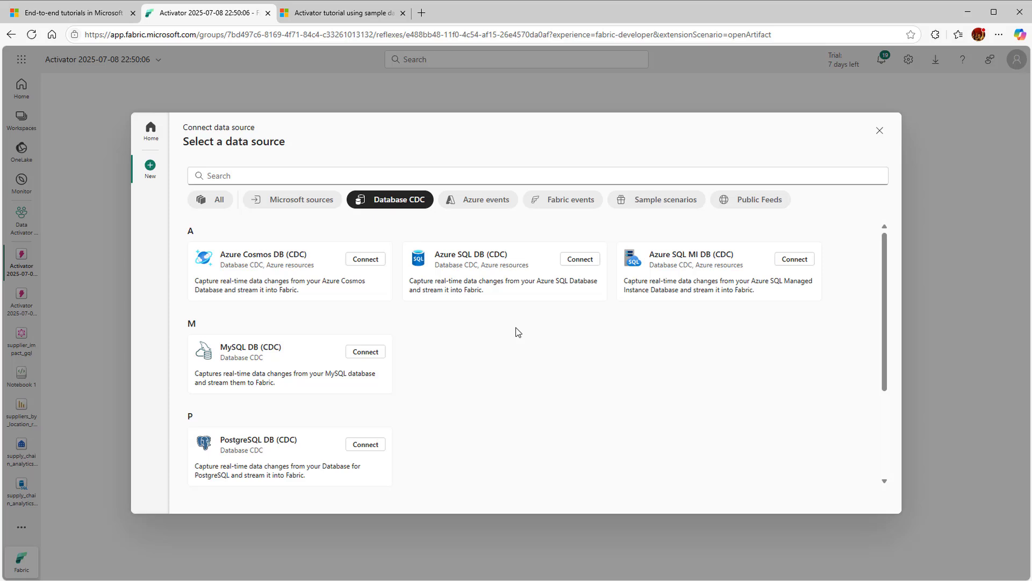
# Include Azure events, Fabric events and Microsoft sources in the data source filter, review the connectors, and close the source selection
pyautogui.click(494, 209)
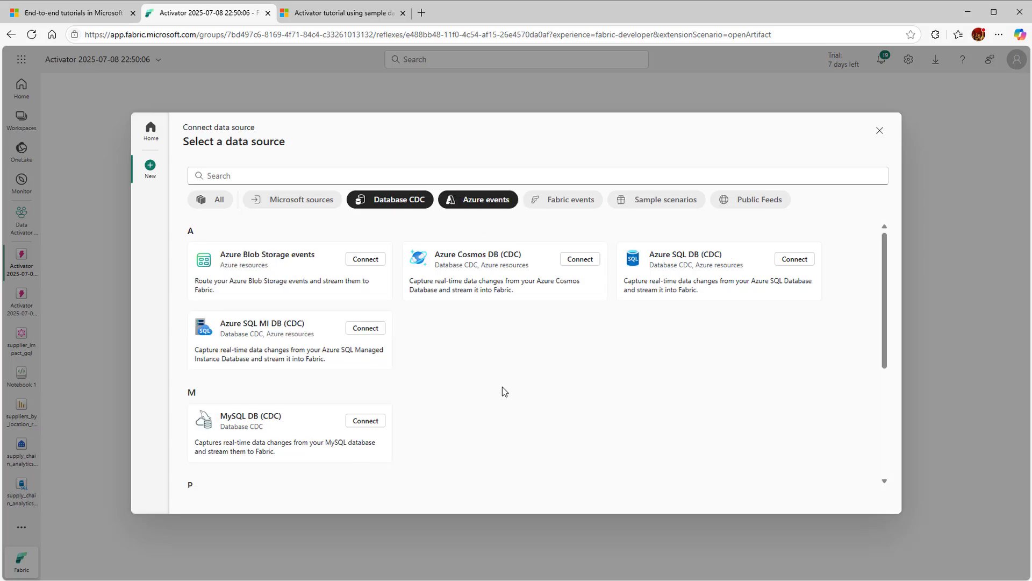
pyautogui.click(559, 201)
pyautogui.click(292, 203)
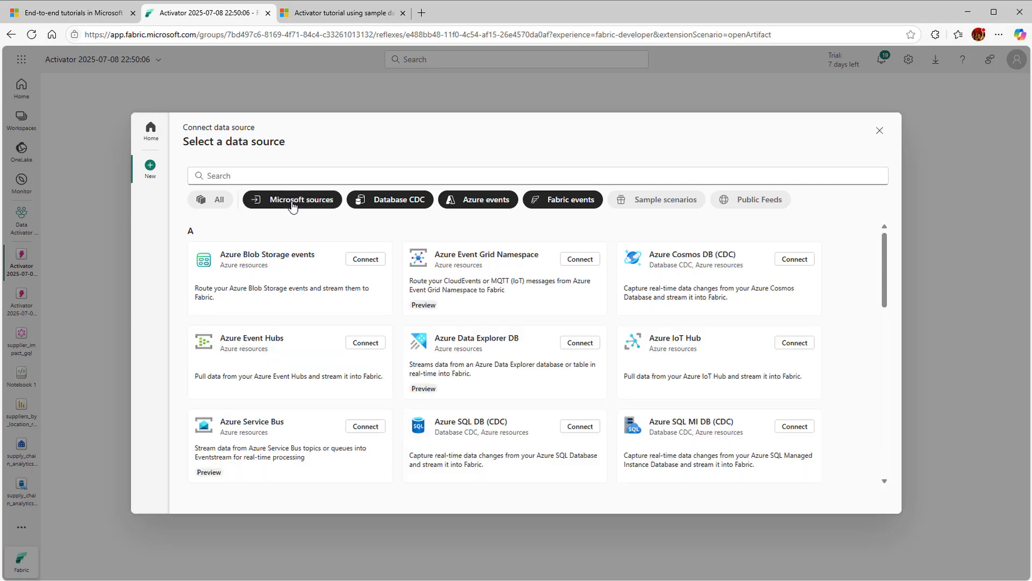
pyautogui.moveTo(885, 265); pyautogui.dragTo(900, 232)
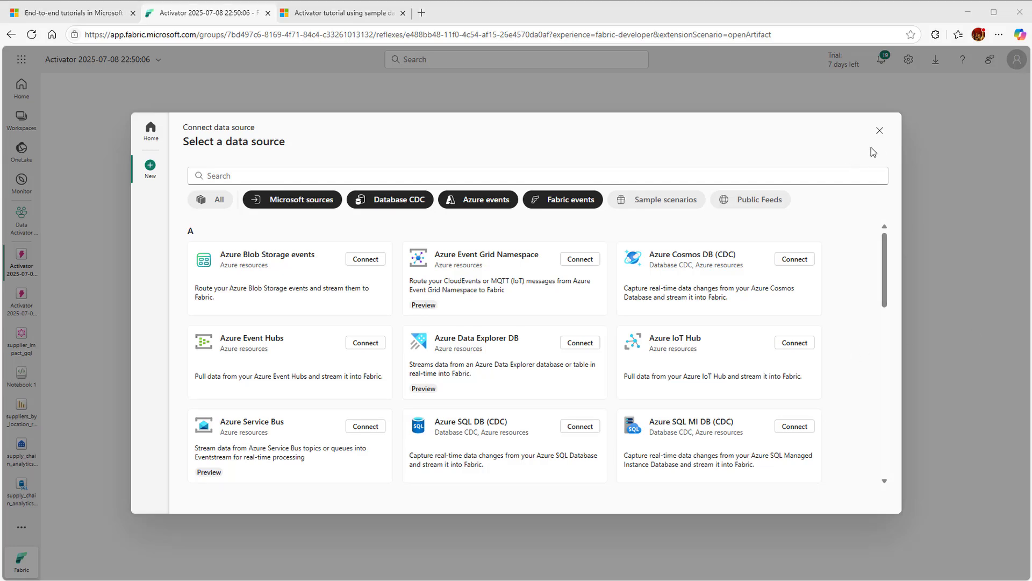
pyautogui.click(880, 131)
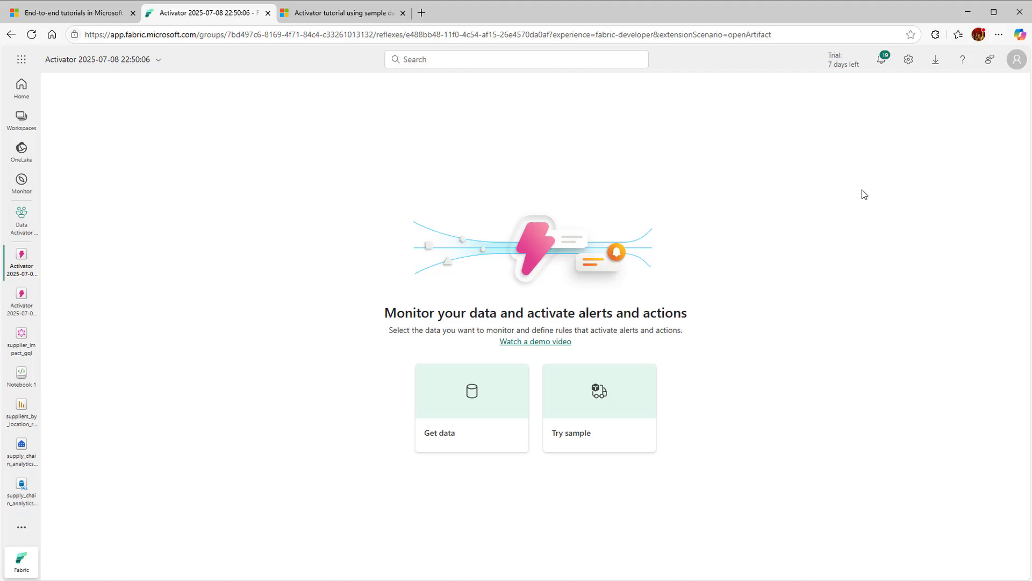
# Create the package delivery sample in the activator, dismiss its introduction, and open the Package delivery events stream
pyautogui.click(604, 435)
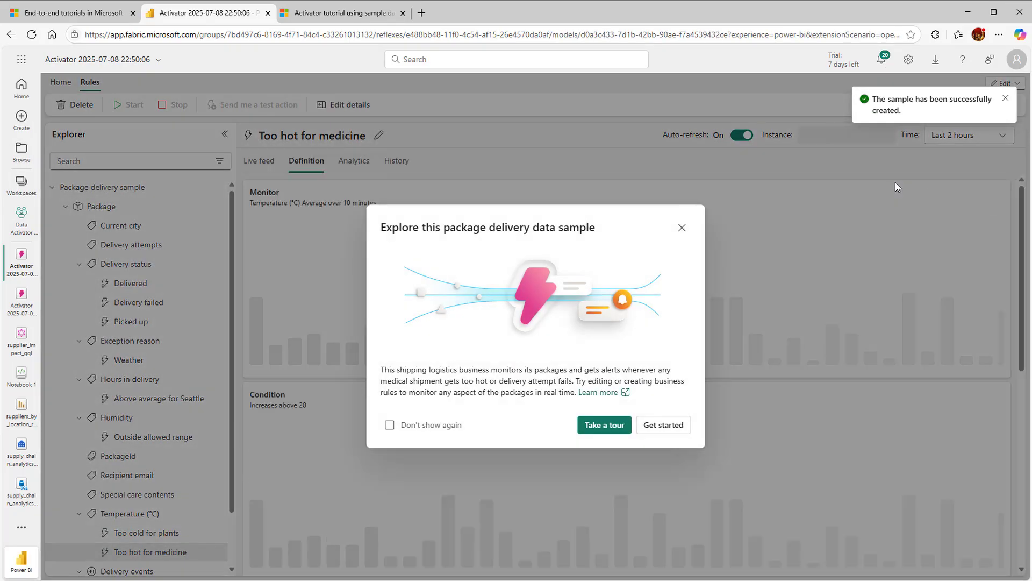
pyautogui.click(681, 227)
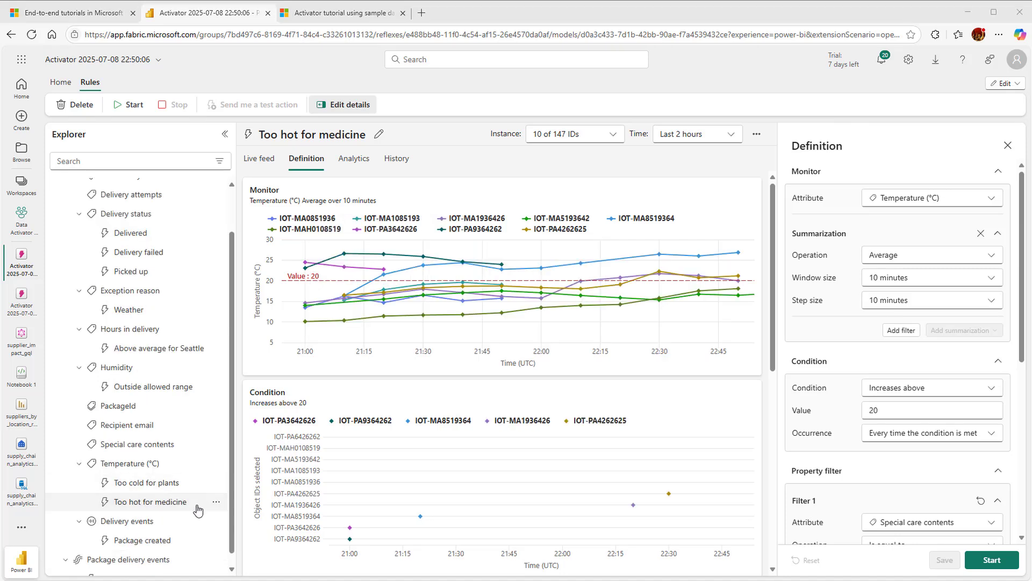
pyautogui.moveTo(233, 511); pyautogui.dragTo(232, 552)
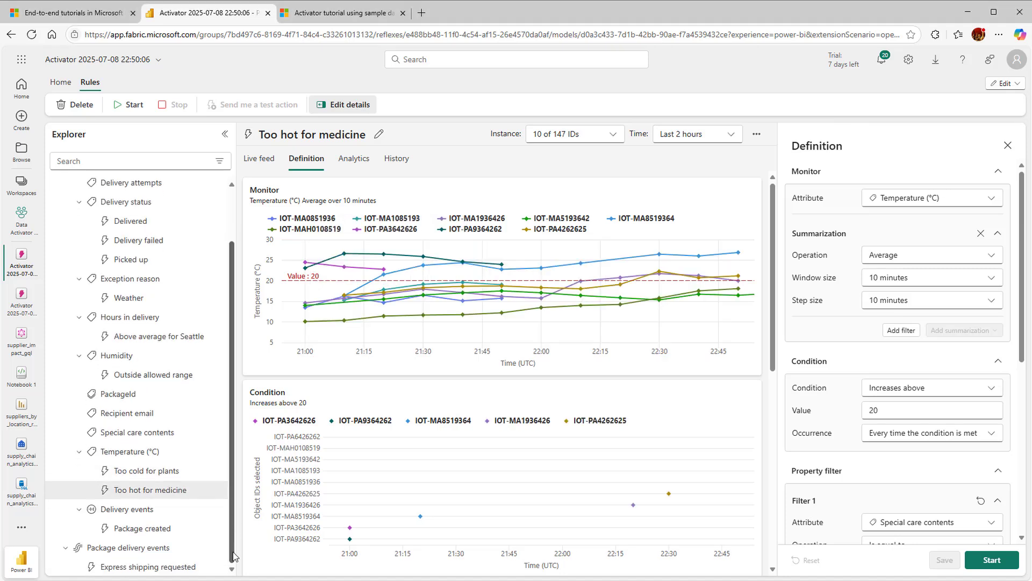
pyautogui.click(150, 554)
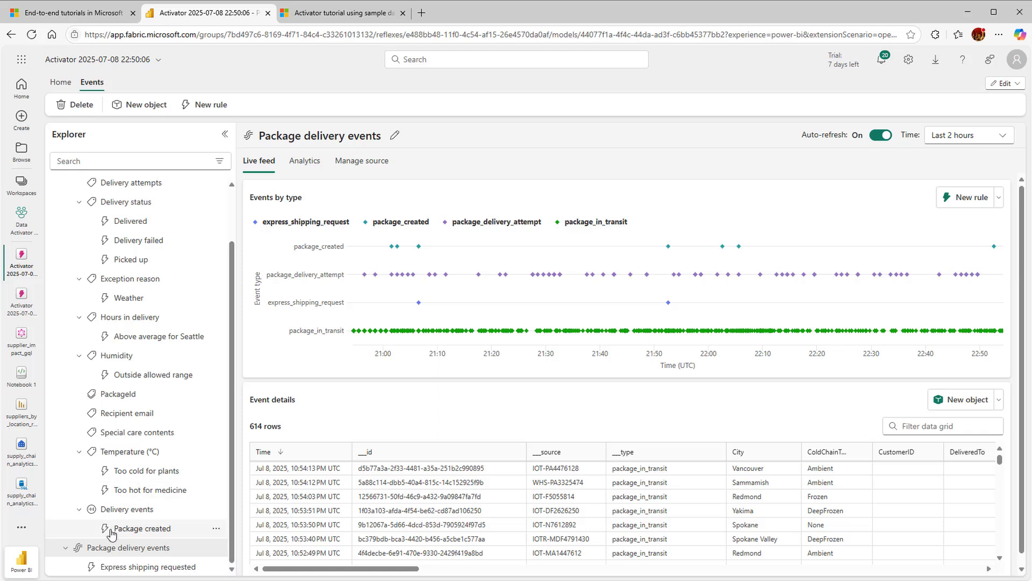
# Open the Delivery events of the Package object and examine the event chart and all columns of the event details table
pyautogui.moveTo(231, 524); pyautogui.dragTo(229, 557)
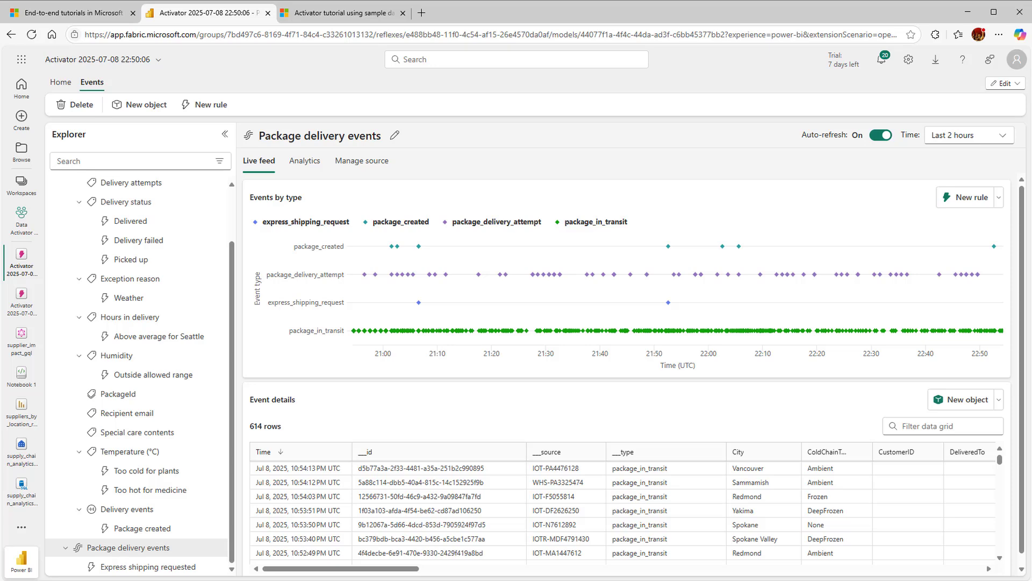
pyautogui.click(151, 515)
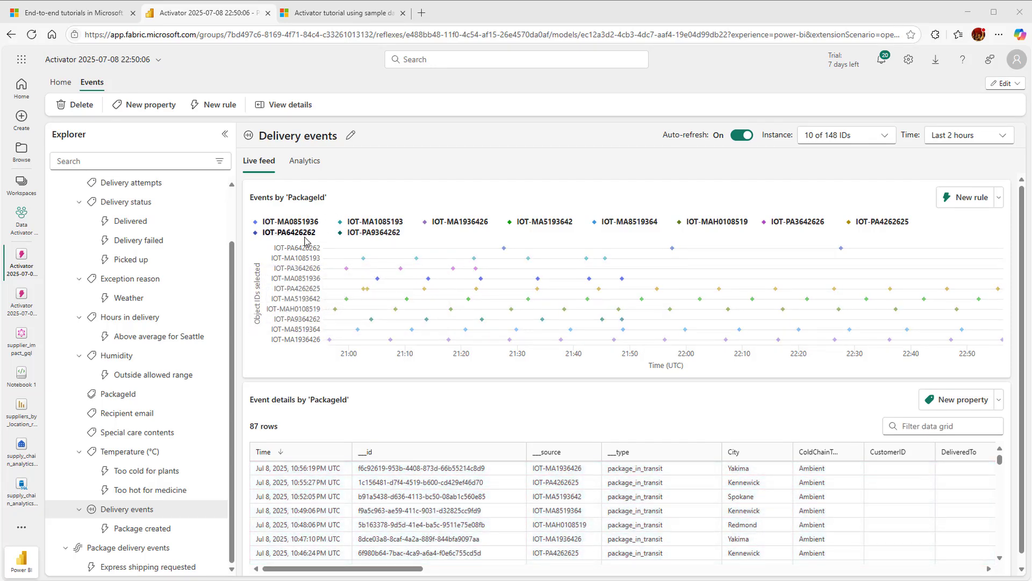
pyautogui.moveTo(342, 258)
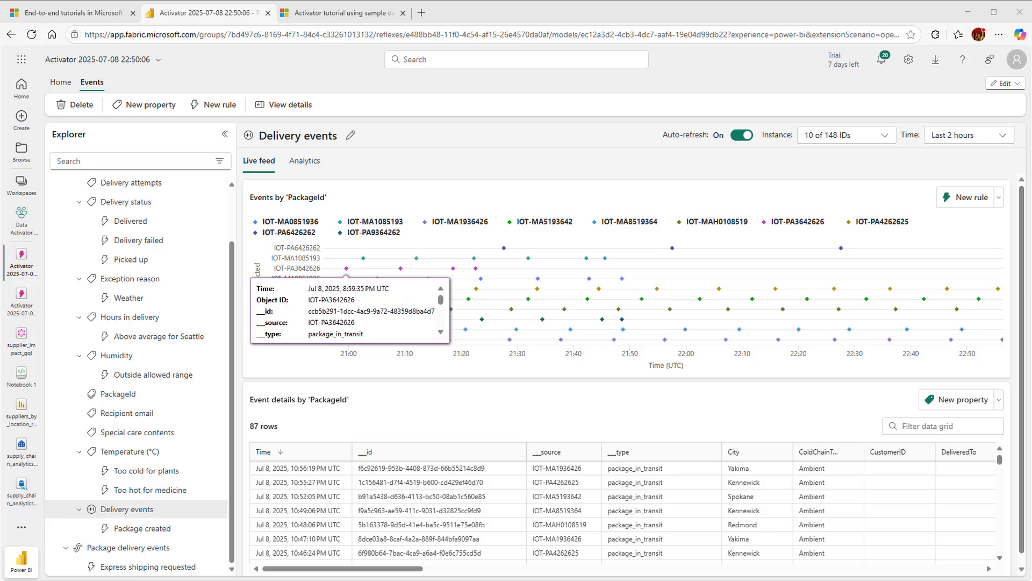
pyautogui.moveTo(360, 571); pyautogui.dragTo(801, 566)
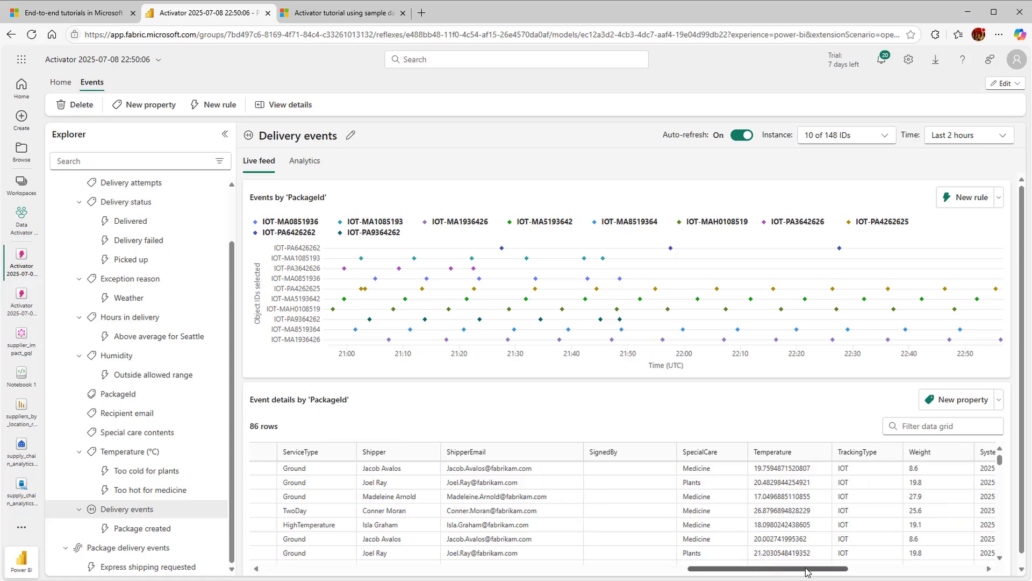
pyautogui.moveTo(789, 570); pyautogui.dragTo(886, 573)
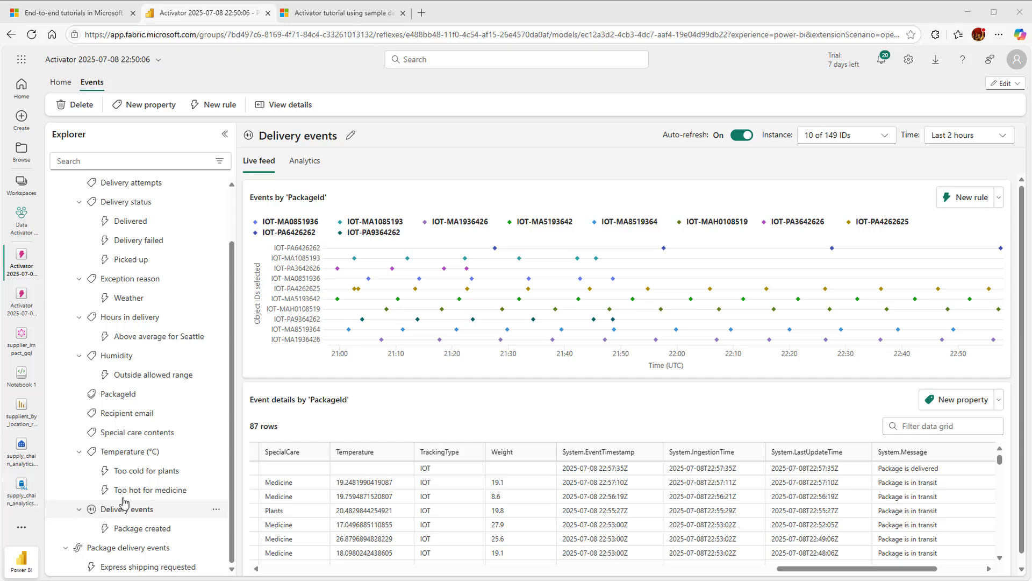
# Open the Too hot for medicine rule and review its definition through to the property filter and Teams message action
pyautogui.click(138, 490)
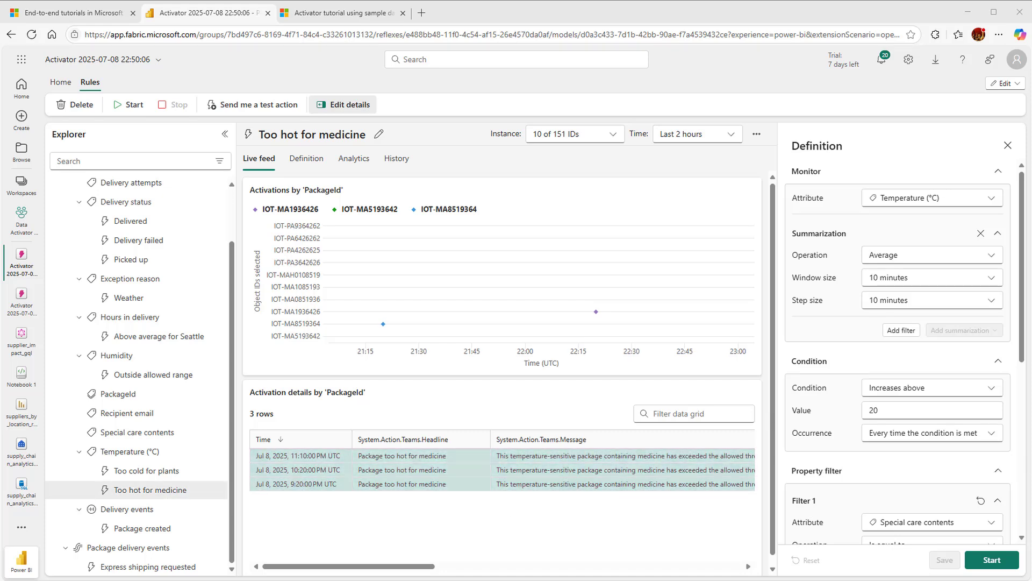
pyautogui.moveTo(1026, 346); pyautogui.dragTo(1029, 535)
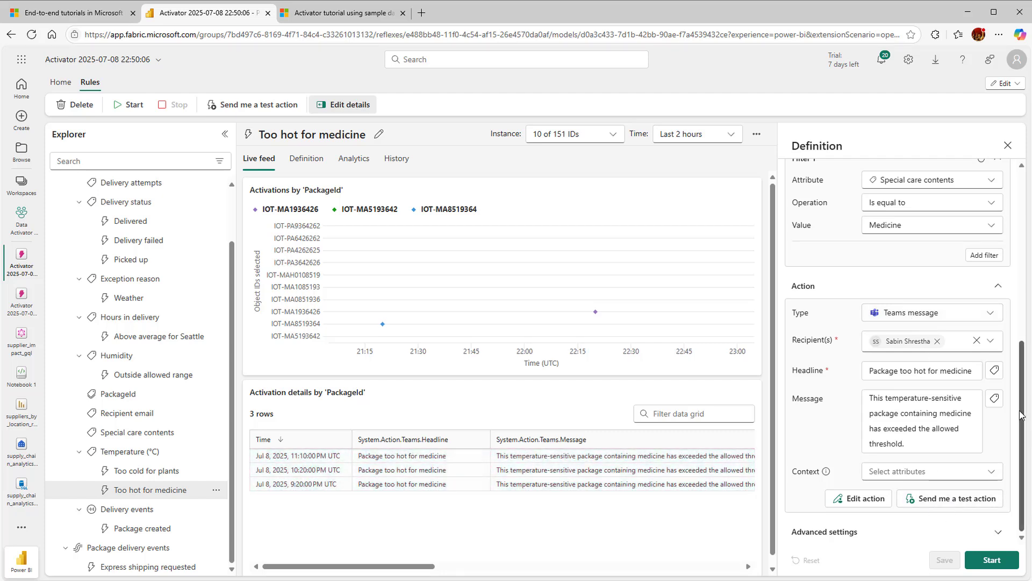
# Send a test action from the Too hot for medicine rule, start the rule, and check the test notification in Teams
pyautogui.scroll(4, 947, 502)
pyautogui.scroll(1, 893, 349)
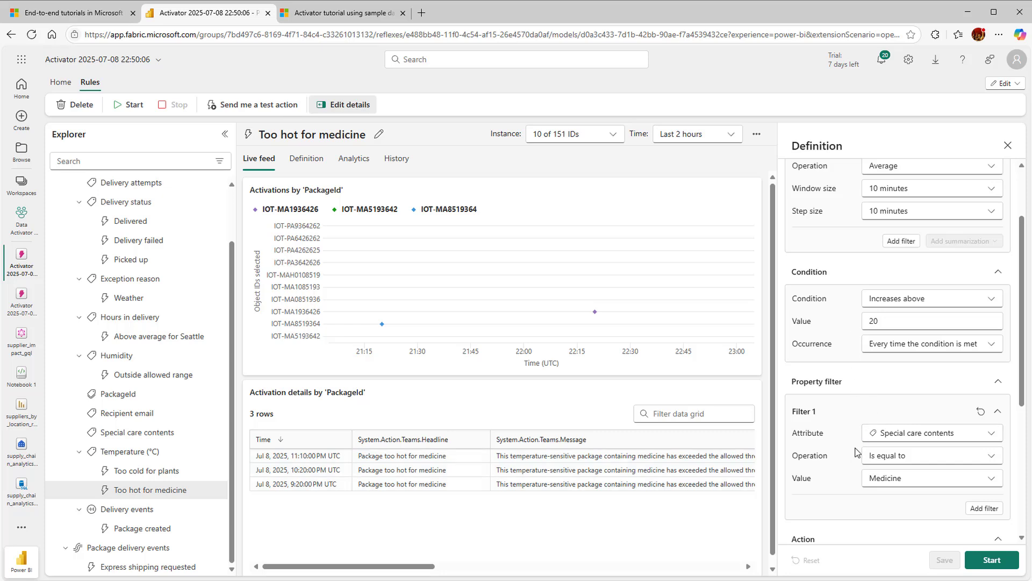
pyautogui.scroll(-2, 855, 473)
pyautogui.scroll(-2, 814, 488)
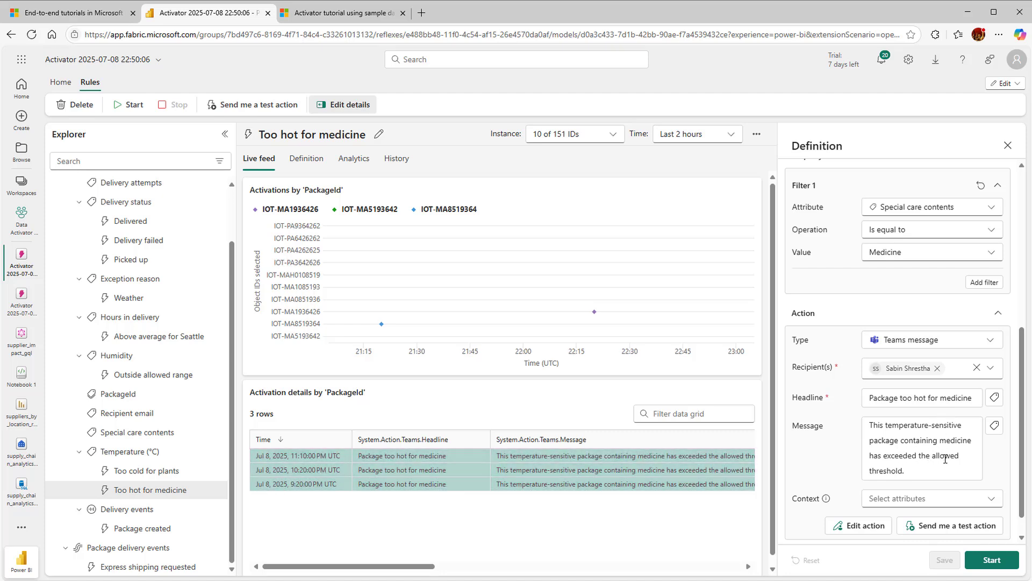
pyautogui.click(935, 528)
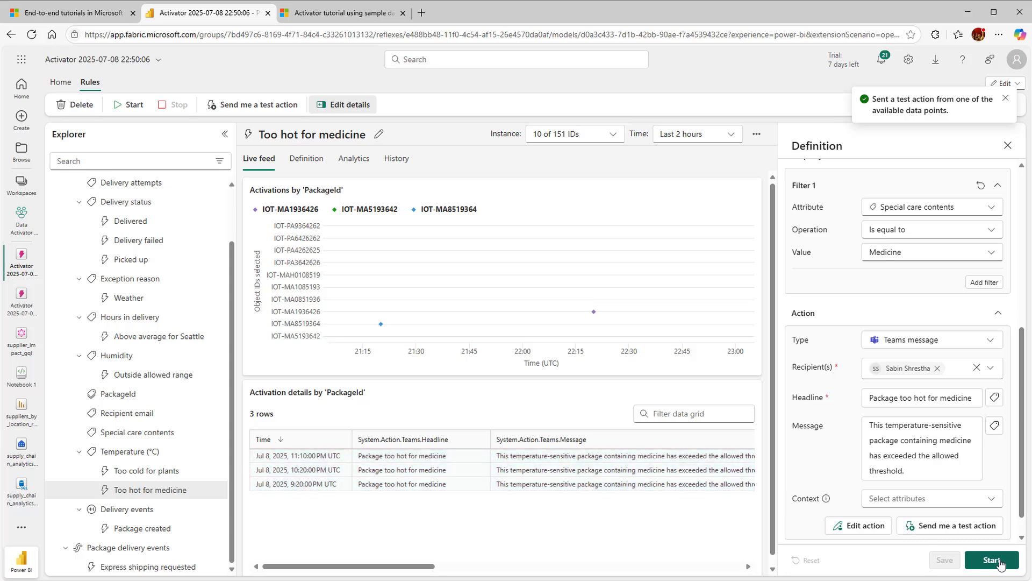
pyautogui.click(998, 560)
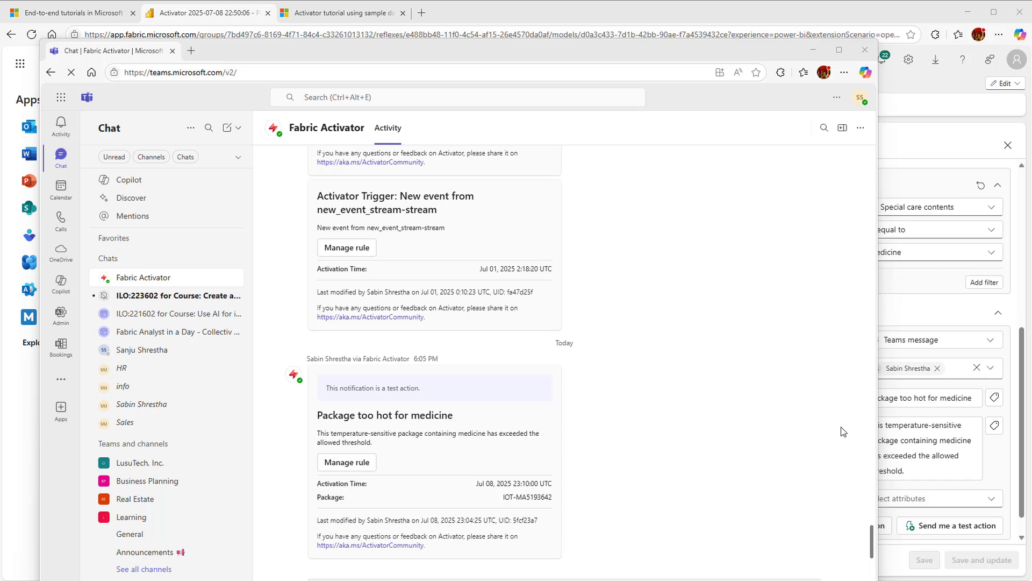
pyautogui.click(445, 450)
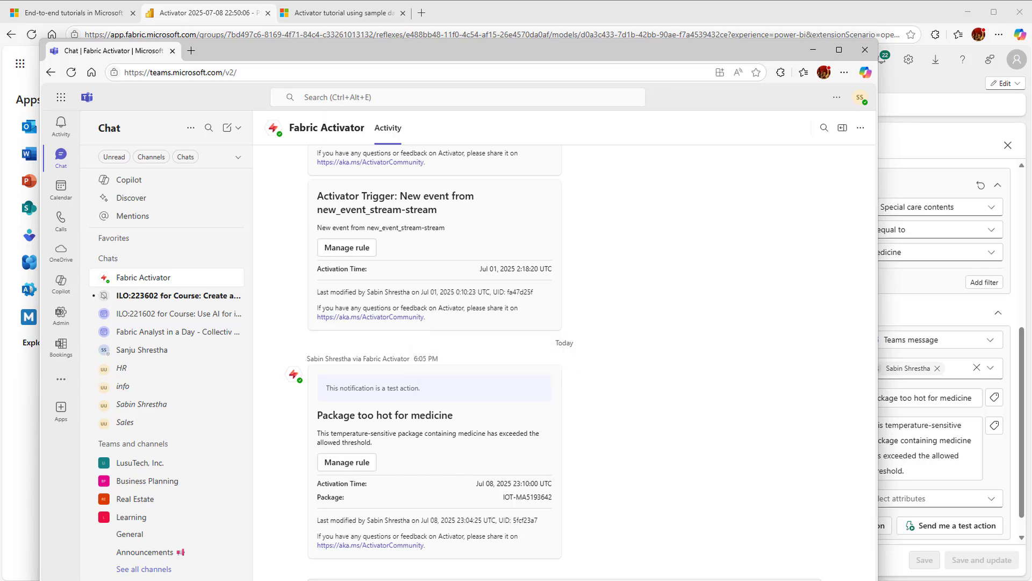
pyautogui.hotkey('alt', 'Tab')
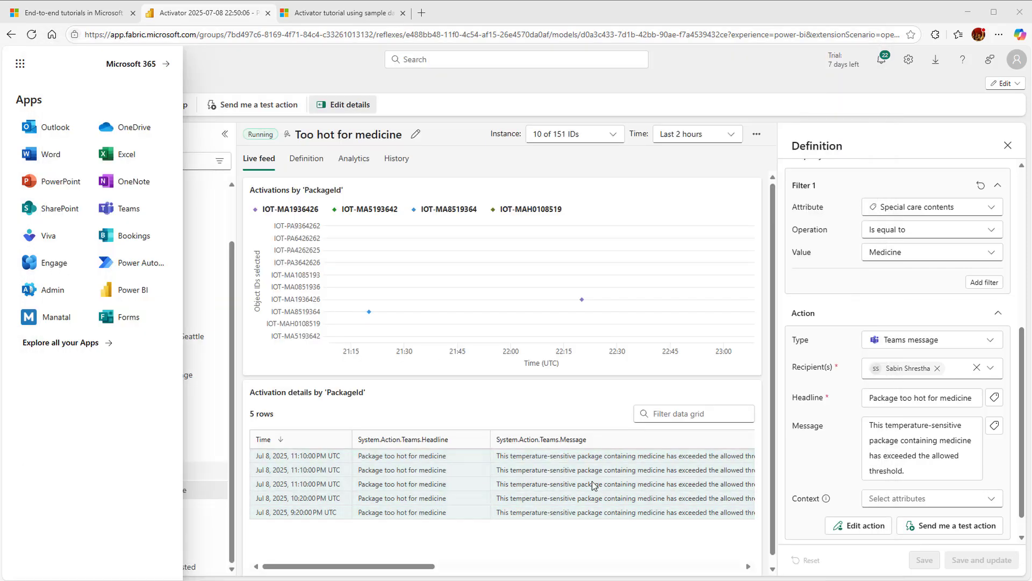
# Change the Too hot for medicine rule's action type to Email, then save and update the running rule
pyautogui.click(991, 340)
pyautogui.click(925, 378)
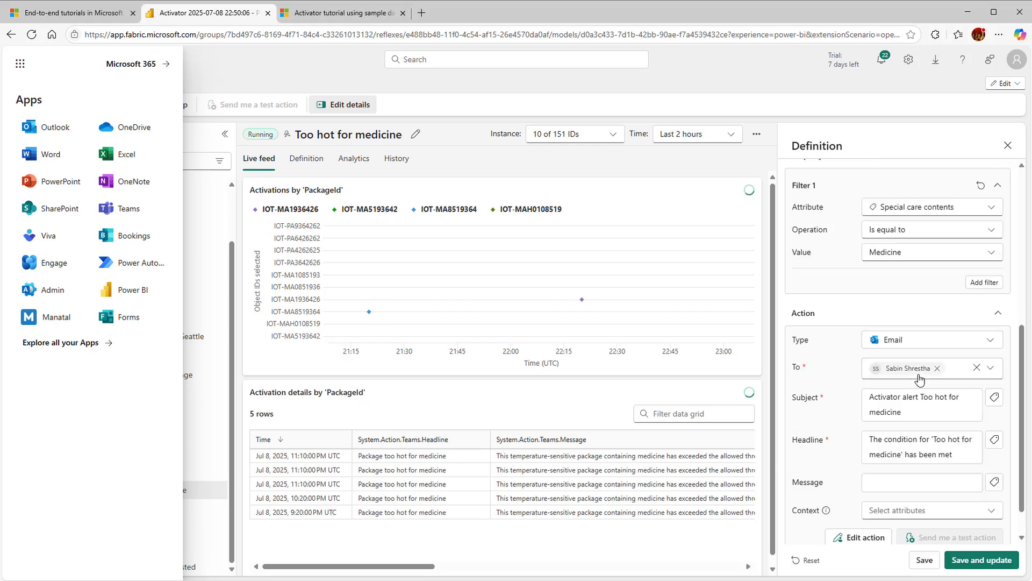
pyautogui.scroll(-2, 1021, 458)
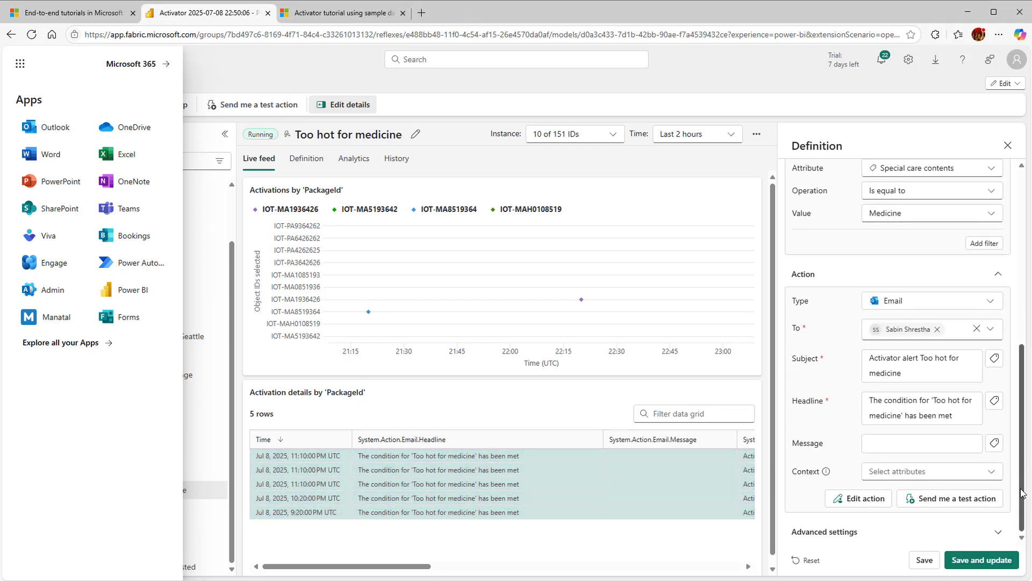
pyautogui.click(980, 562)
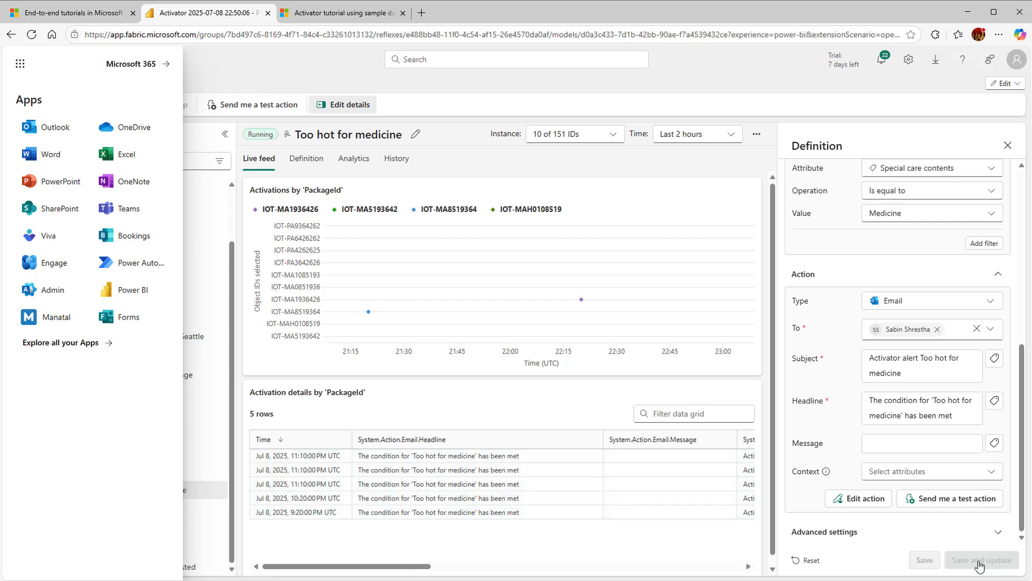
# Send a test action by email, review the alert in Outlook while trusting its sender, and return to the activator
pyautogui.click(959, 502)
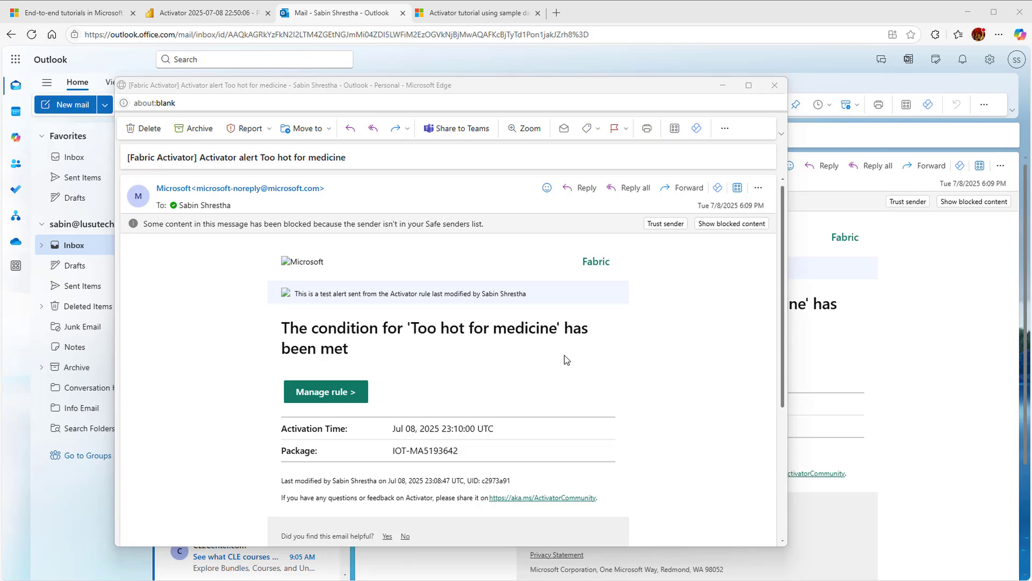
pyautogui.scroll(-4, 675, 414)
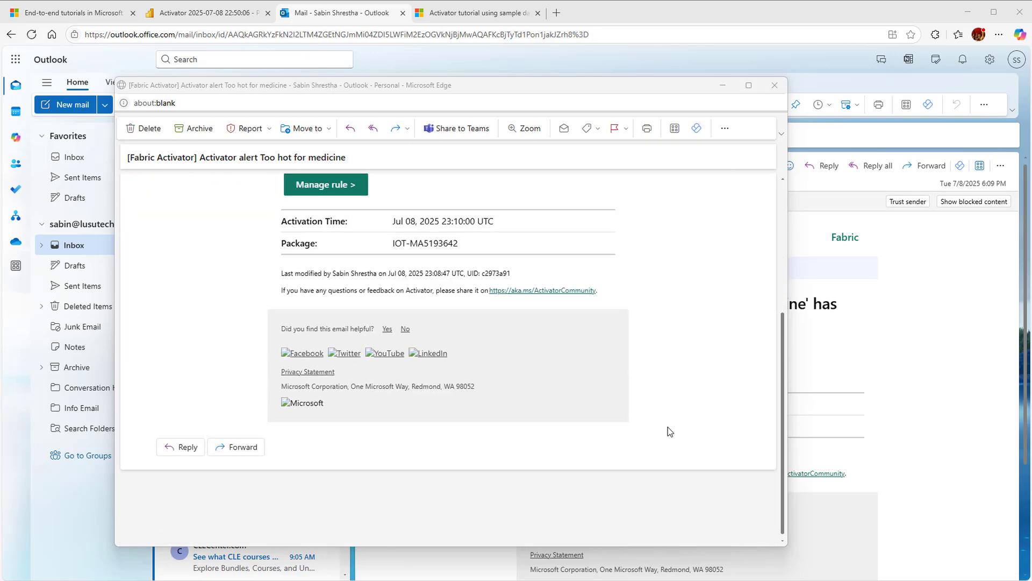
pyautogui.scroll(5, 670, 430)
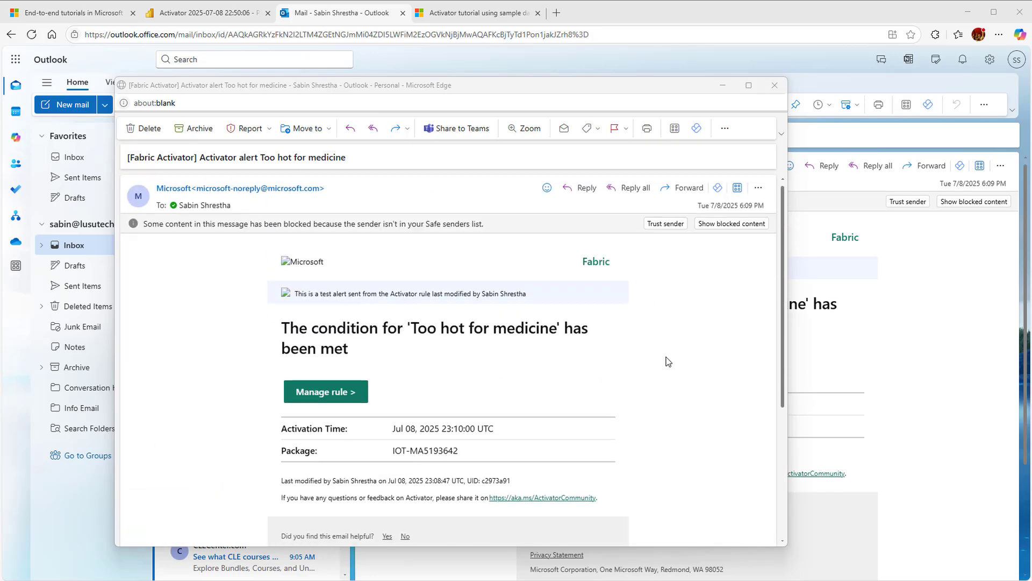
pyautogui.click(666, 224)
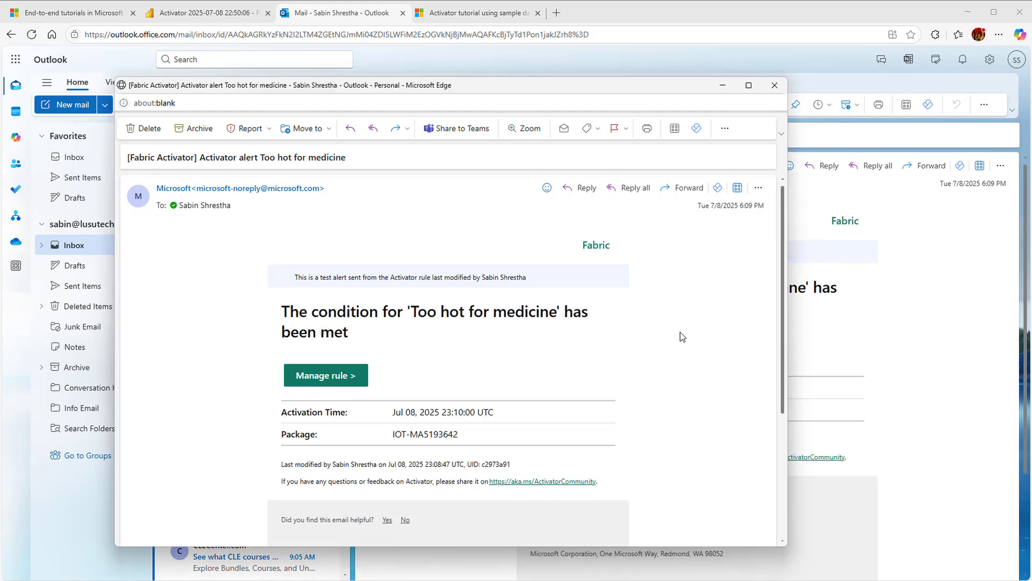
pyautogui.scroll(-3, 773, 400)
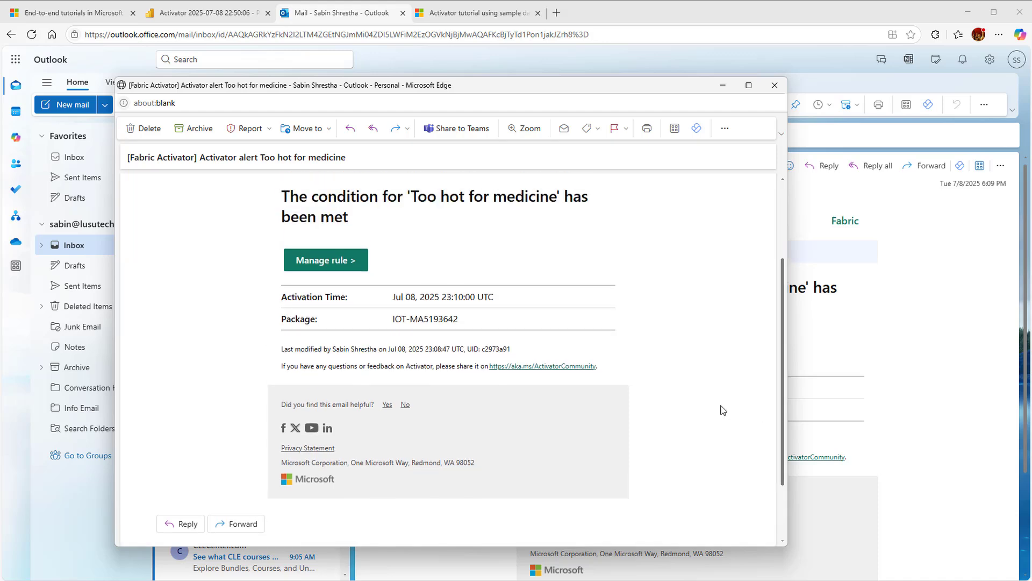
pyautogui.scroll(3, 724, 410)
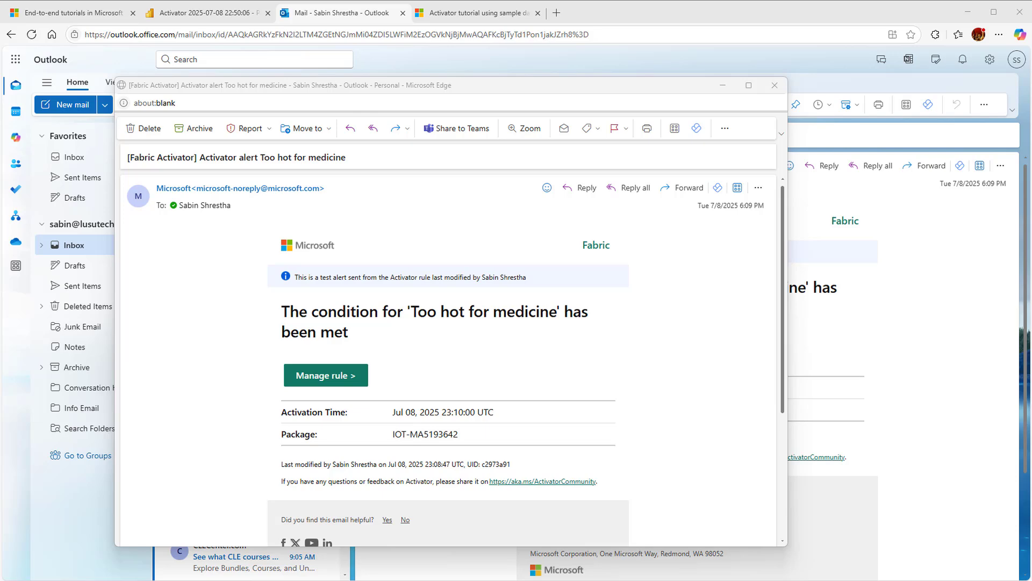
pyautogui.click(209, 15)
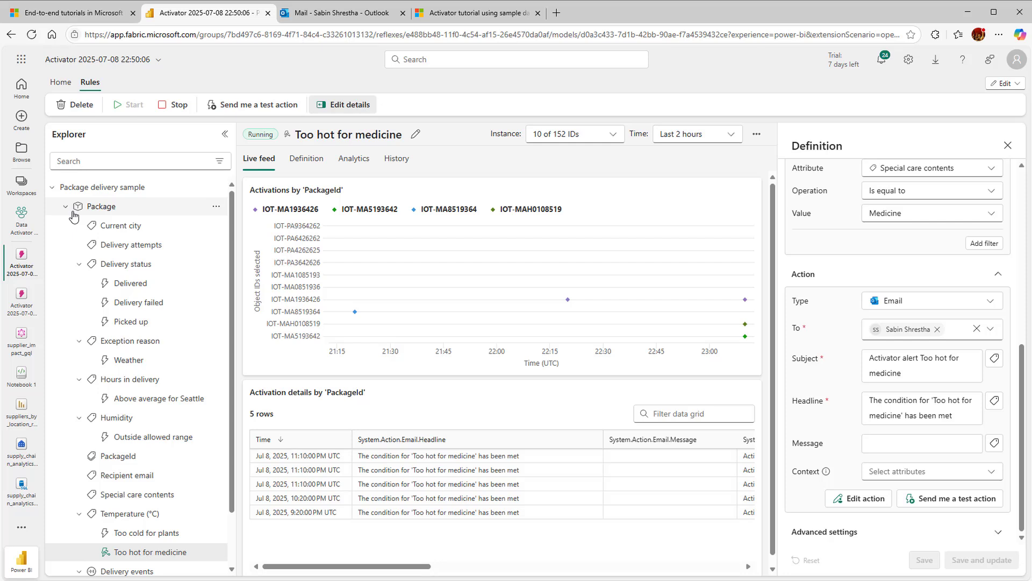
# Delete the Package object and all its children from the package delivery sample
pyautogui.click(216, 208)
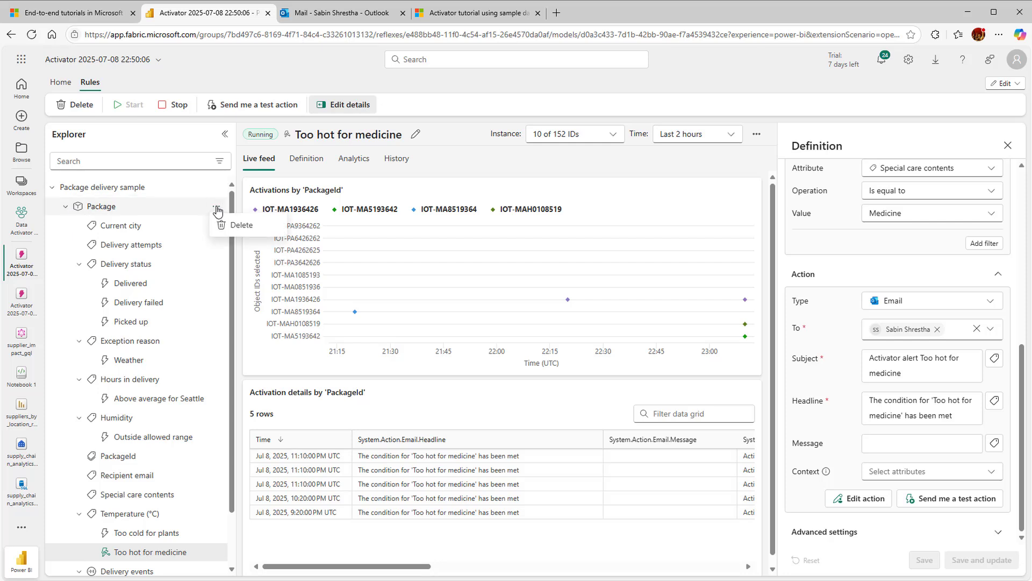
pyautogui.click(236, 224)
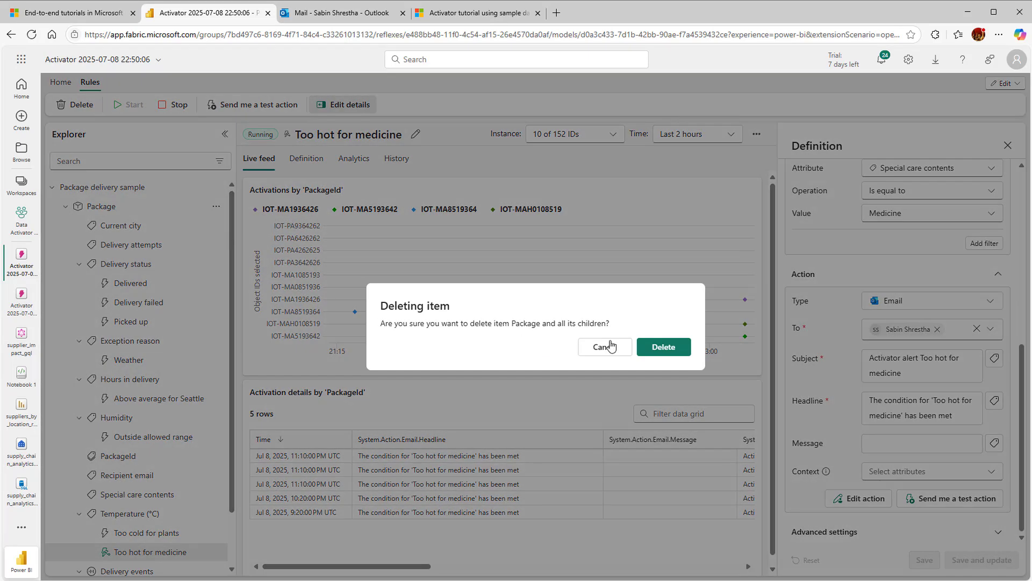
pyautogui.click(678, 346)
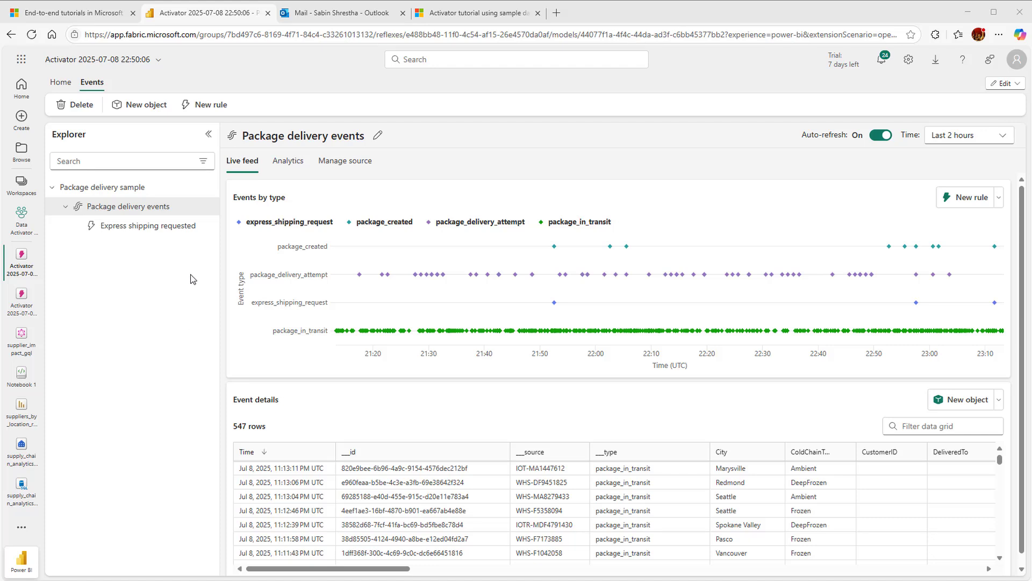
# Start a new object from Package delivery events, named Package2, with PackageId as its unique identifier
pyautogui.click(141, 106)
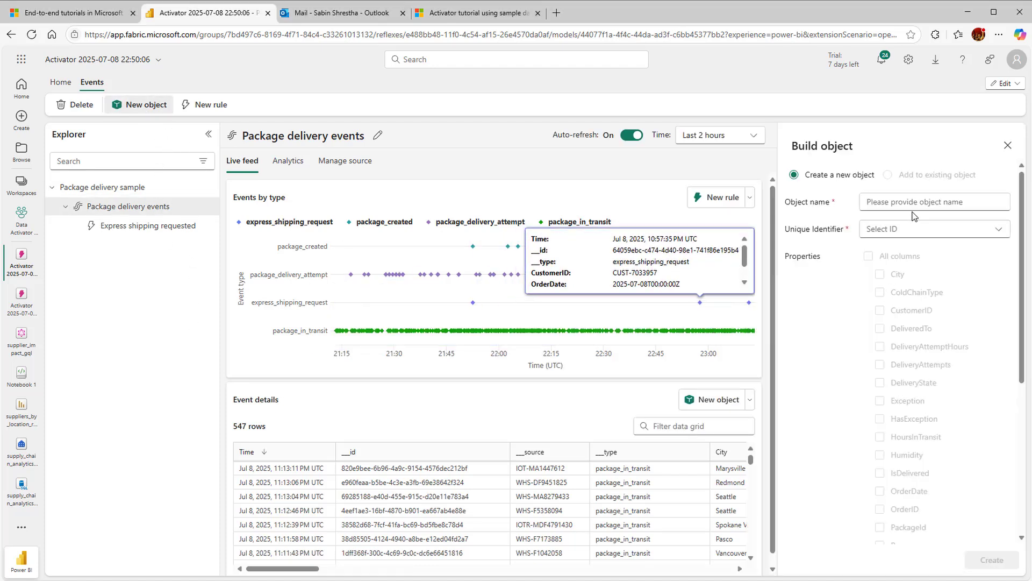
pyautogui.click(885, 203)
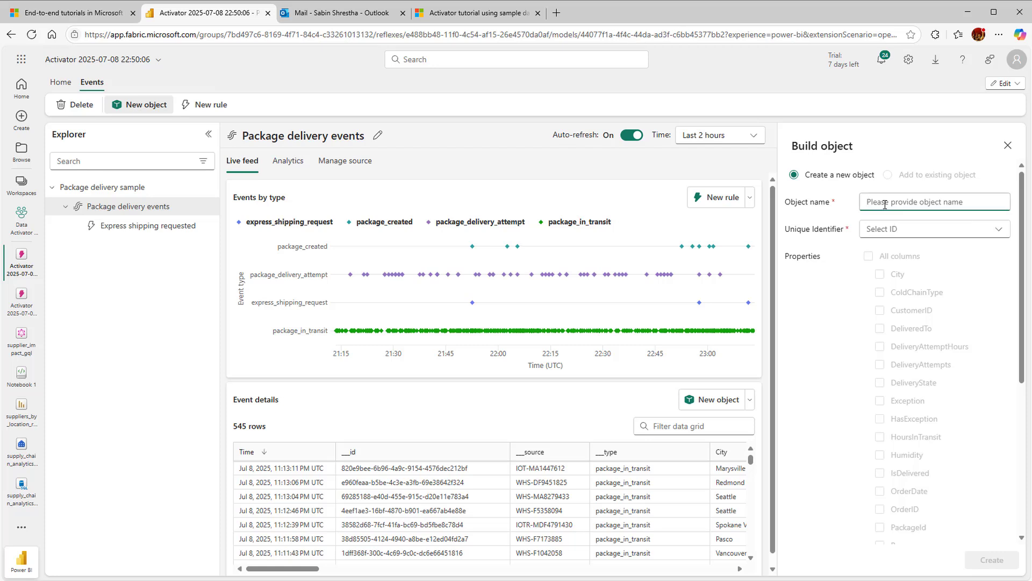
pyautogui.write('Package2')
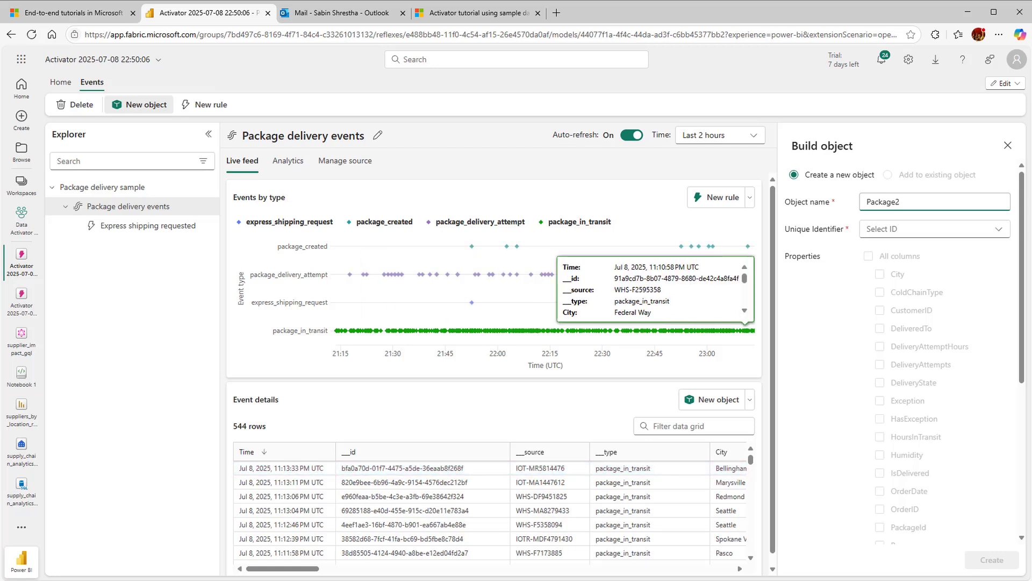
pyautogui.click(981, 236)
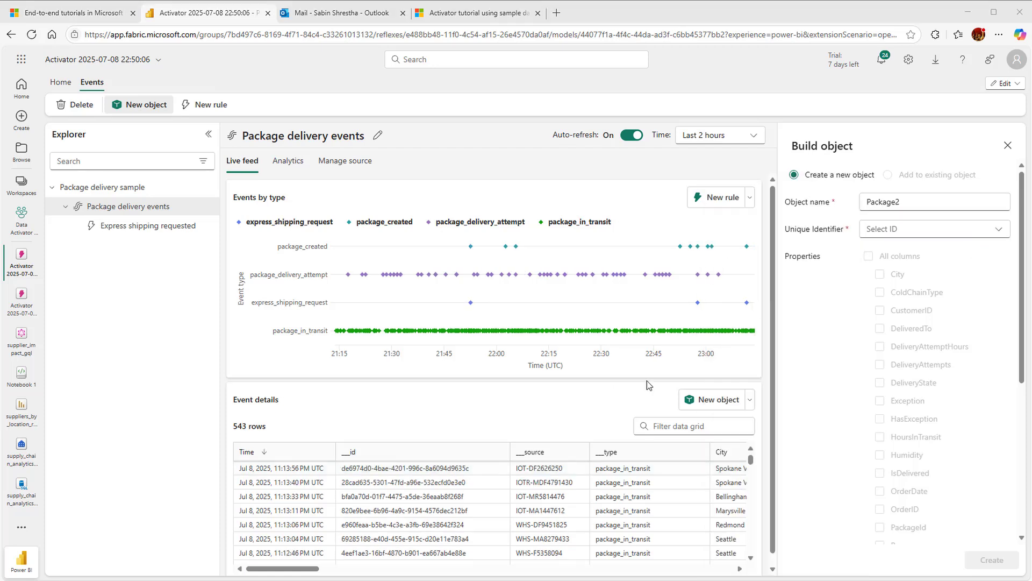
pyautogui.click(1001, 231)
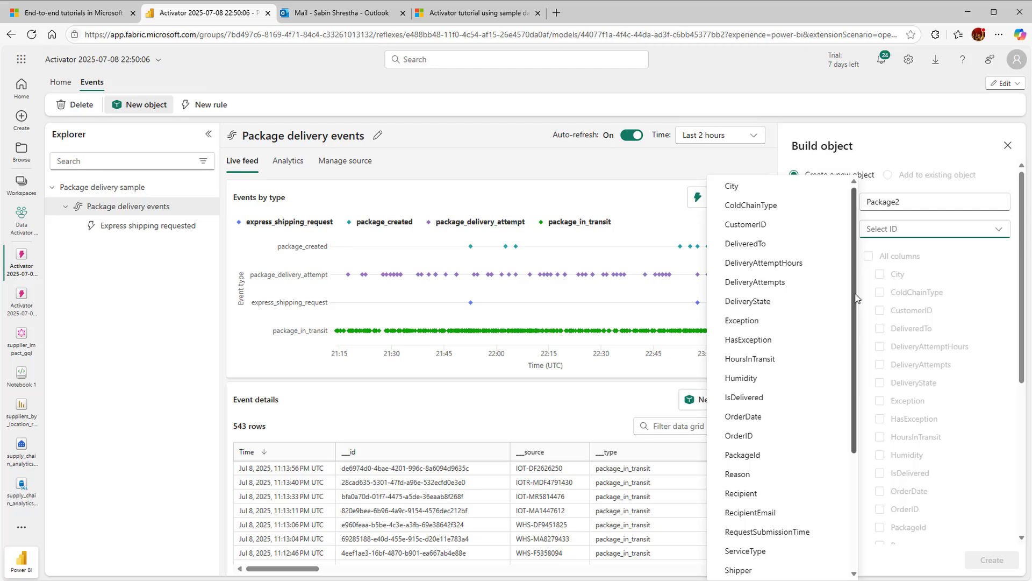
pyautogui.moveTo(857, 299); pyautogui.dragTo(852, 490)
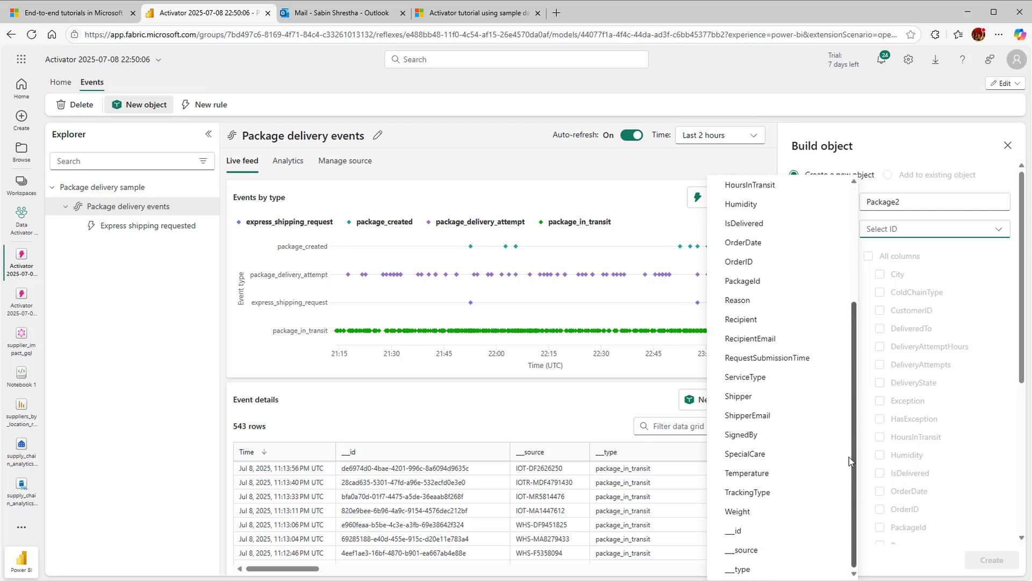
pyautogui.scroll(5, 840, 321)
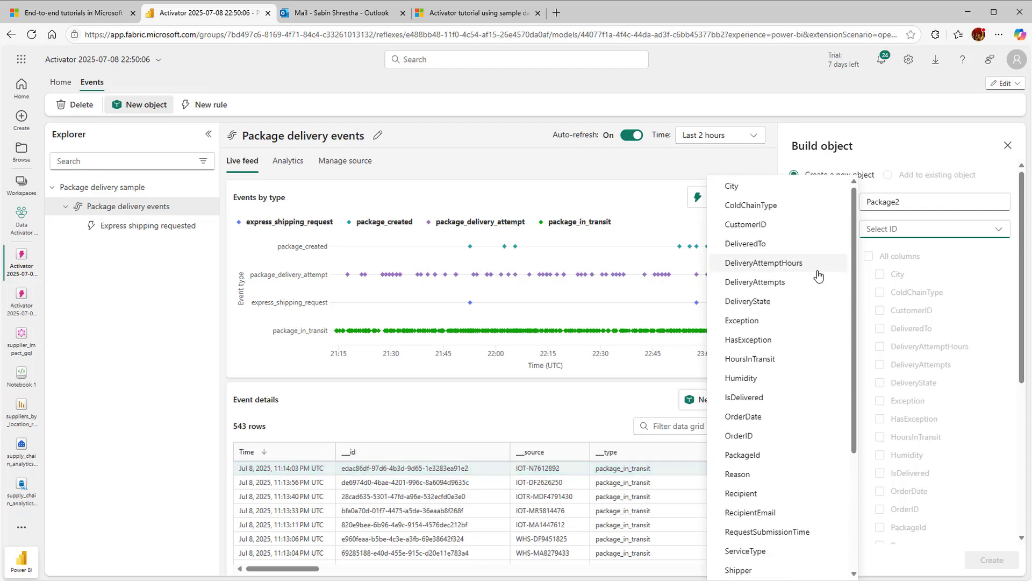
pyautogui.scroll(-2, 782, 347)
pyautogui.scroll(2, 793, 350)
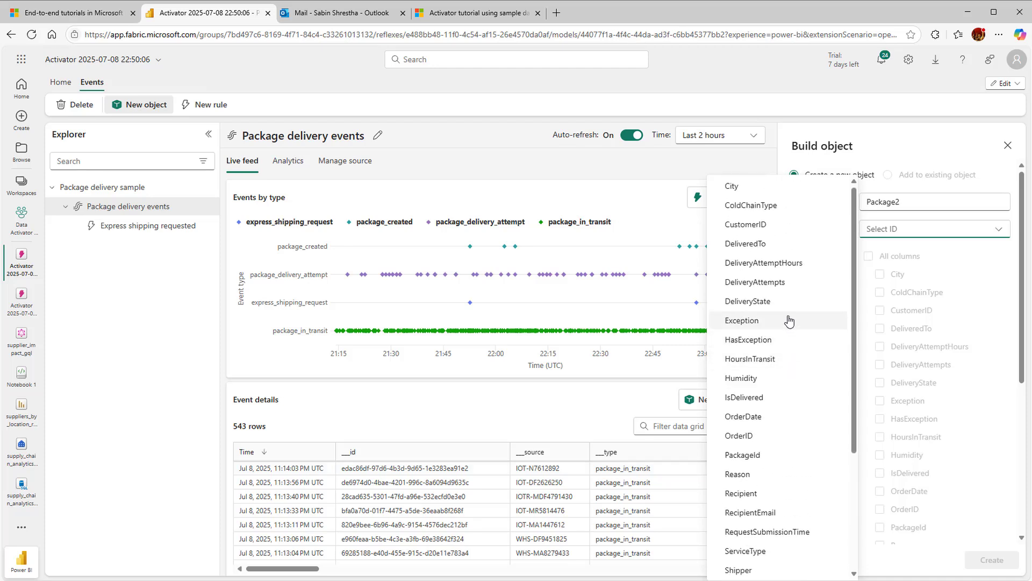
pyautogui.click(773, 454)
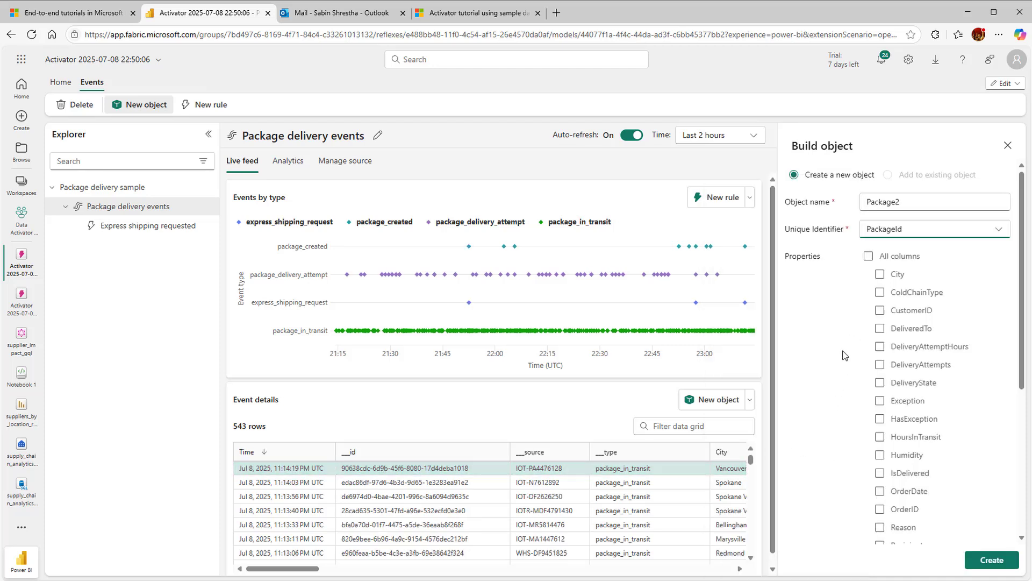
# Include City and HoursInTransit as properties of Package2 and create the object
pyautogui.click(880, 274)
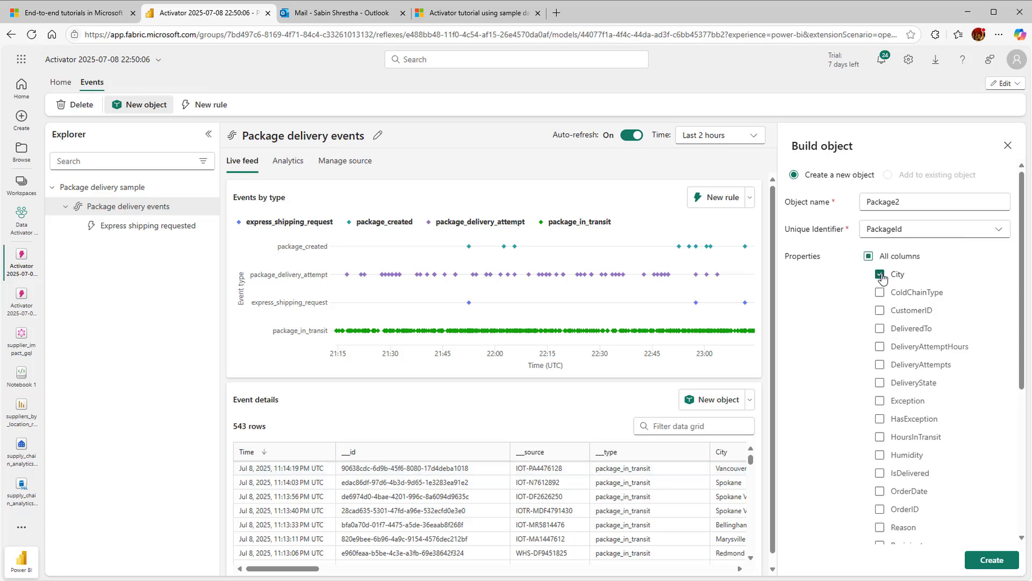
pyautogui.click(880, 437)
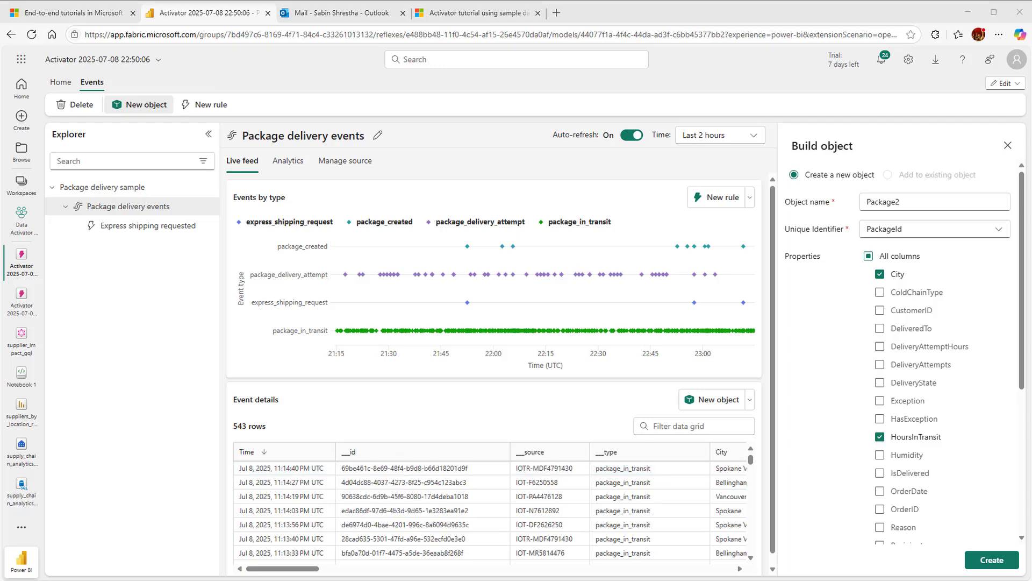
pyautogui.click(1001, 561)
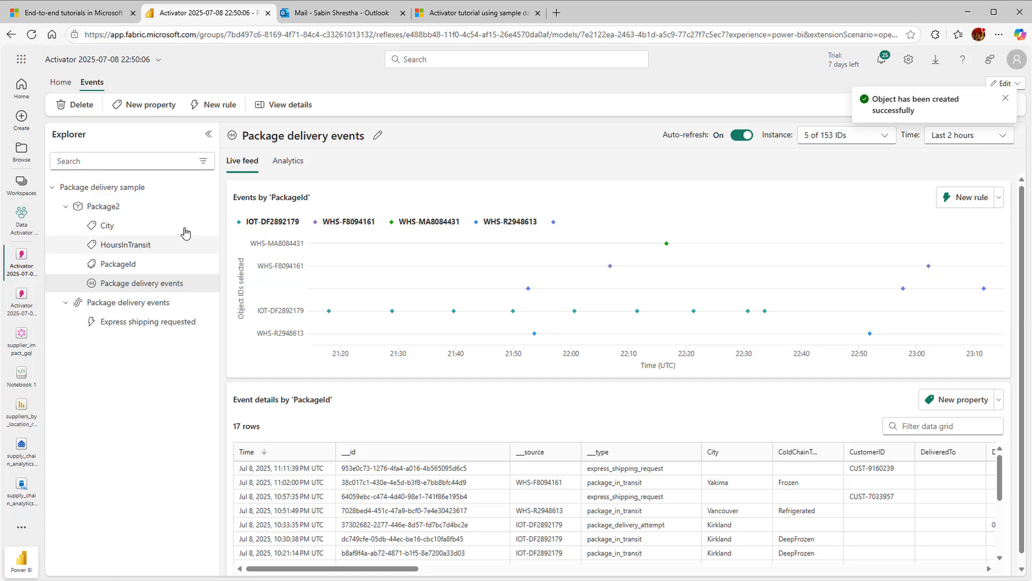
# Create new rules on Package2's Package delivery events and on its HoursInTransit property
pyautogui.click(225, 114)
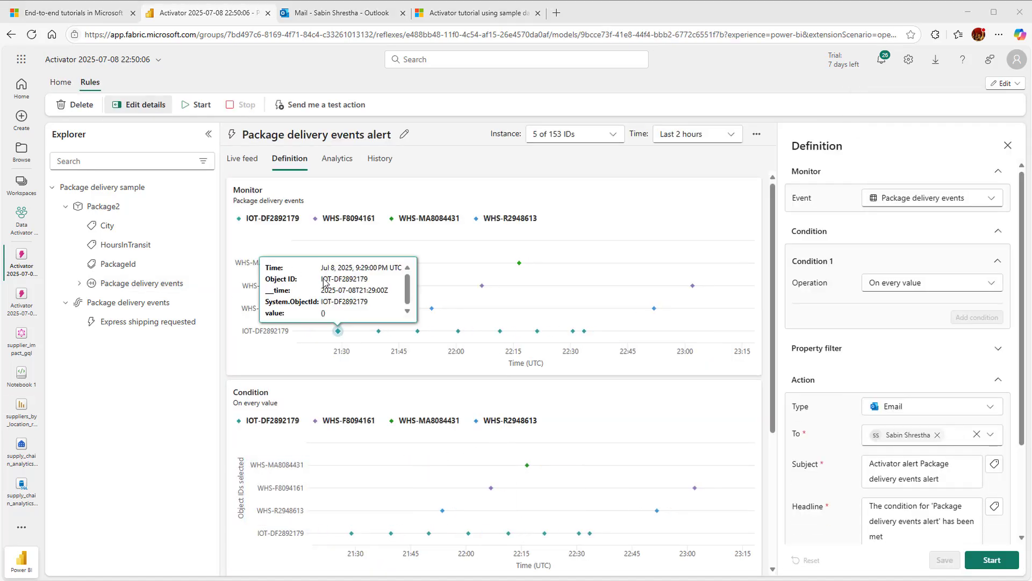
pyautogui.click(139, 245)
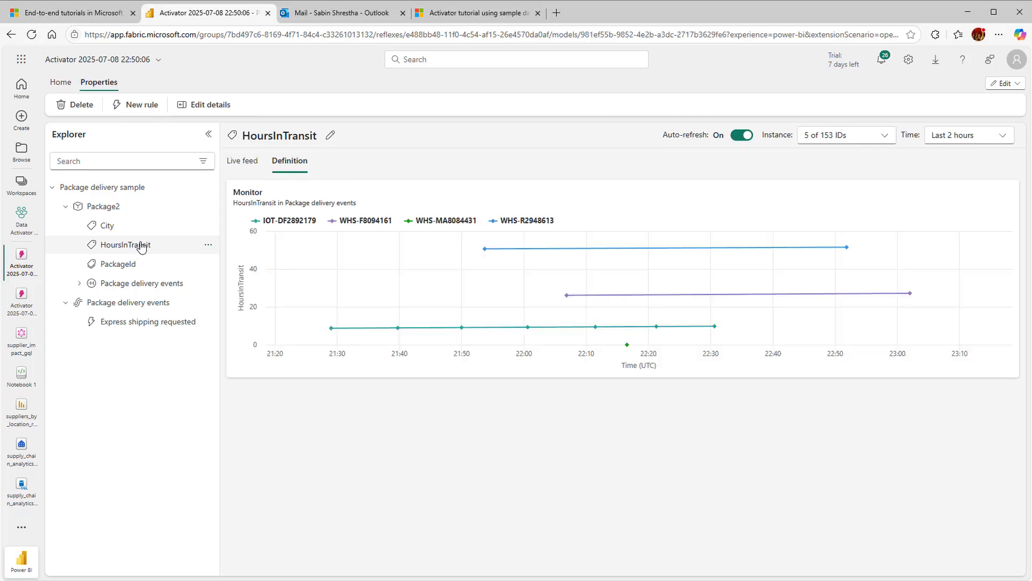
pyautogui.click(331, 137)
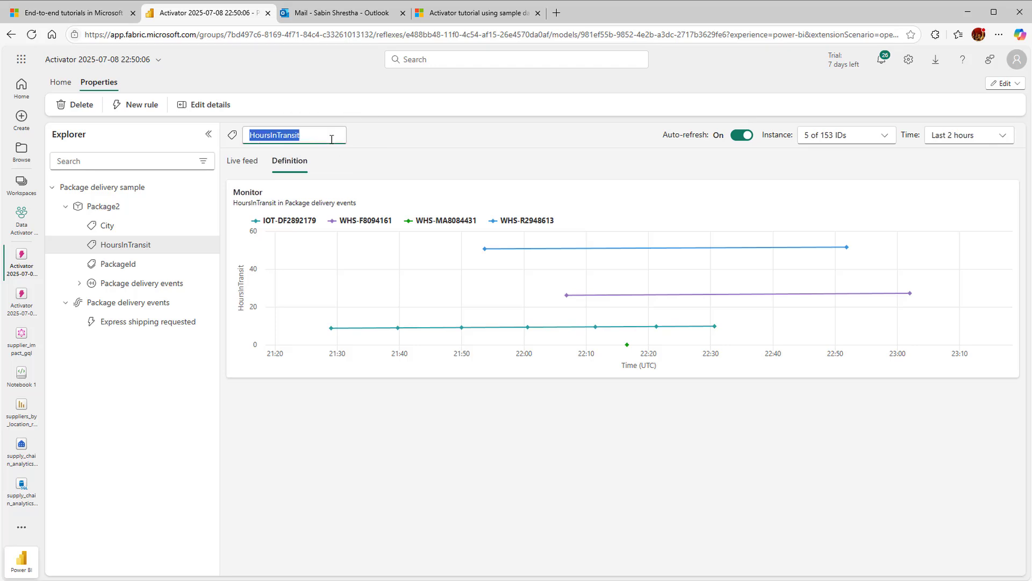
pyautogui.click(385, 144)
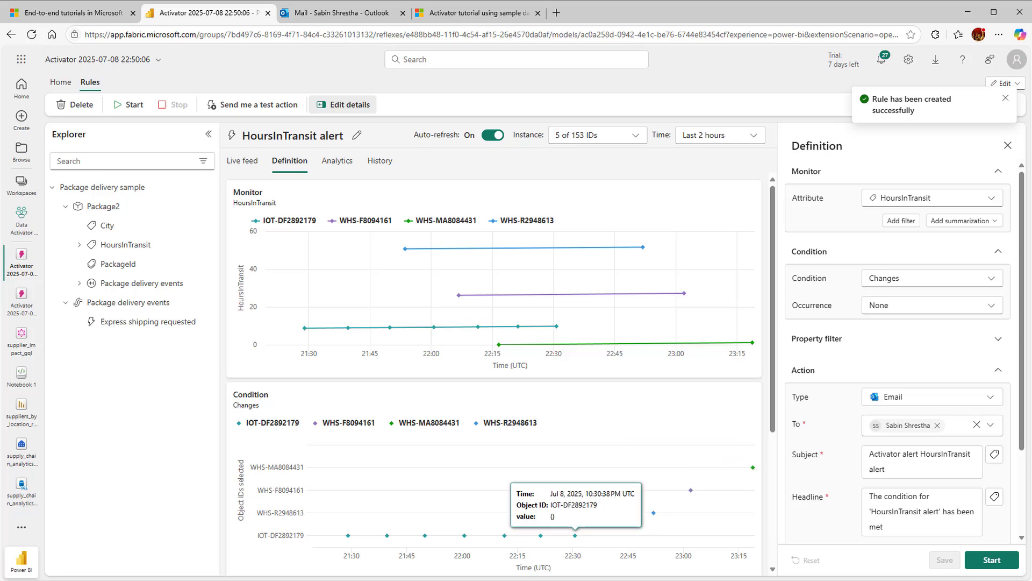
# Keep HoursInTransit as the monitored attribute and rename the HoursInTransit alert rule as "Average transit time above target"
pyautogui.click(989, 200)
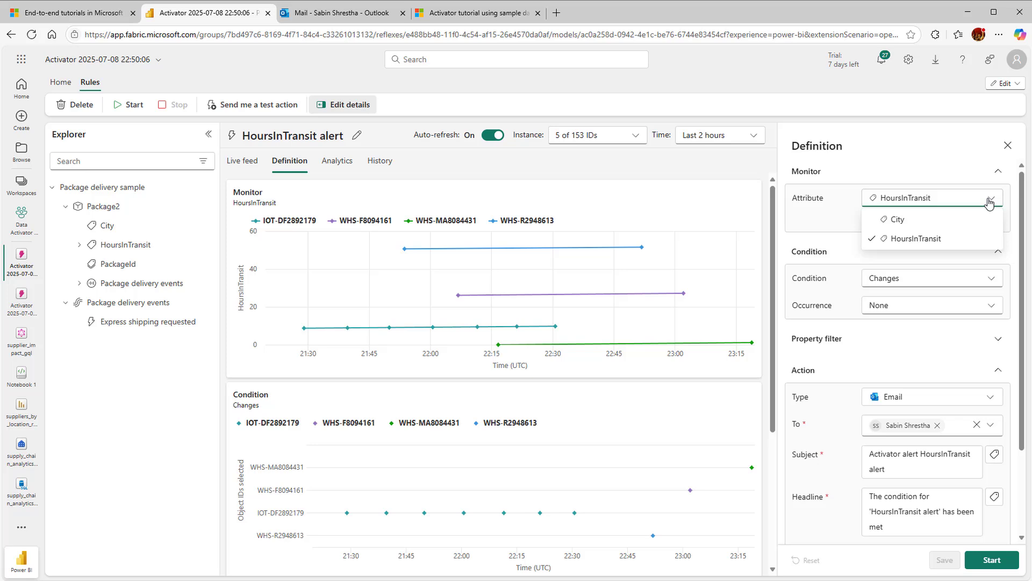
pyautogui.click(936, 240)
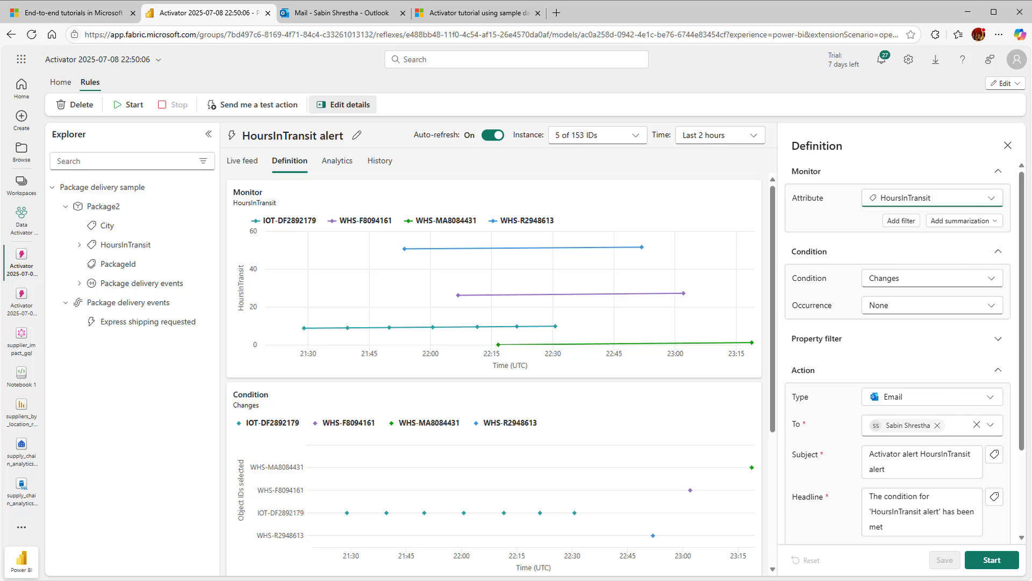
pyautogui.click(355, 137)
pyautogui.write('Average transit time above target')
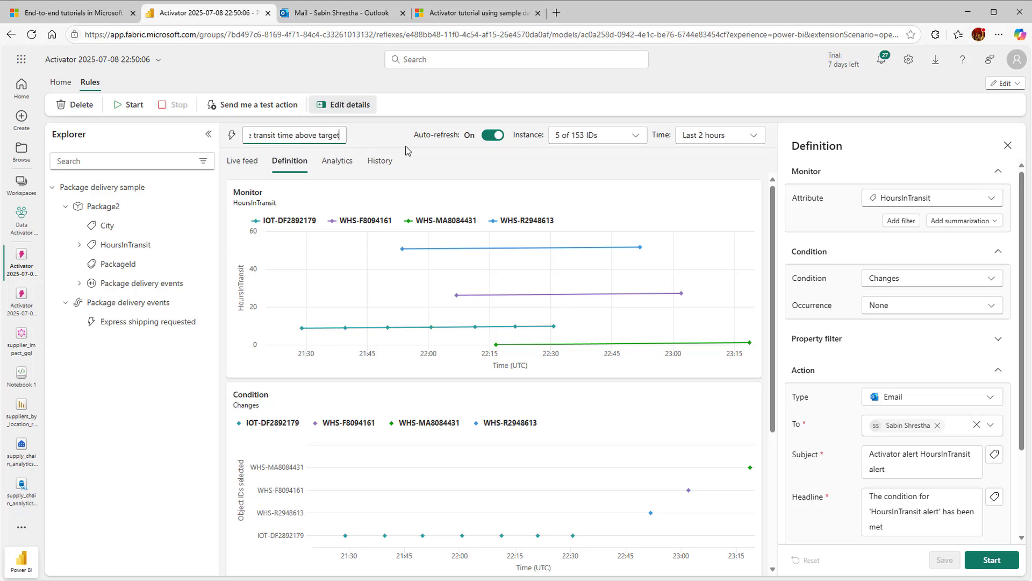
pyautogui.press('Return')
# Add an Average summarization to the rule's HoursInTransit attribute and save the rule
pyautogui.click(996, 221)
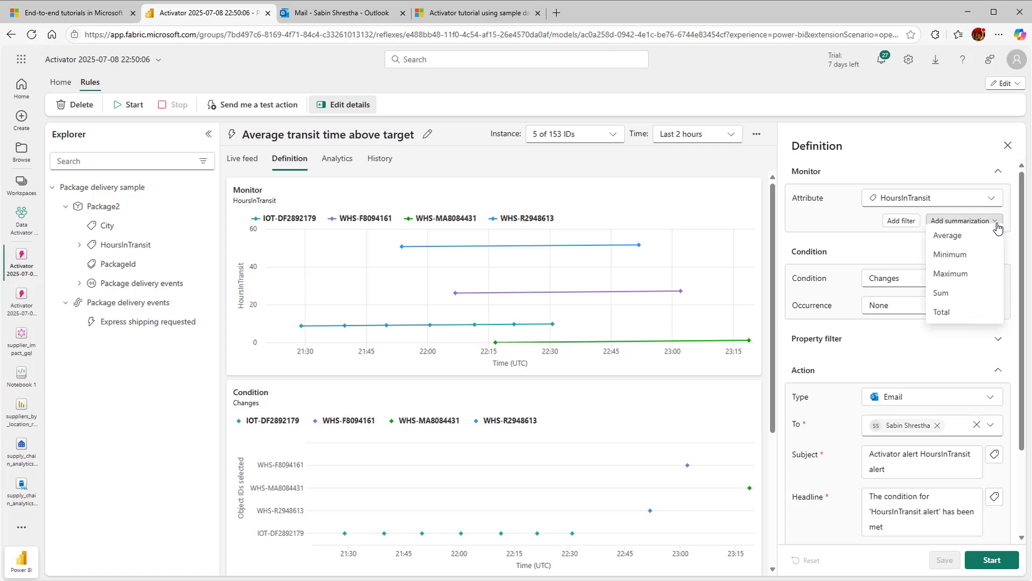
pyautogui.click(977, 247)
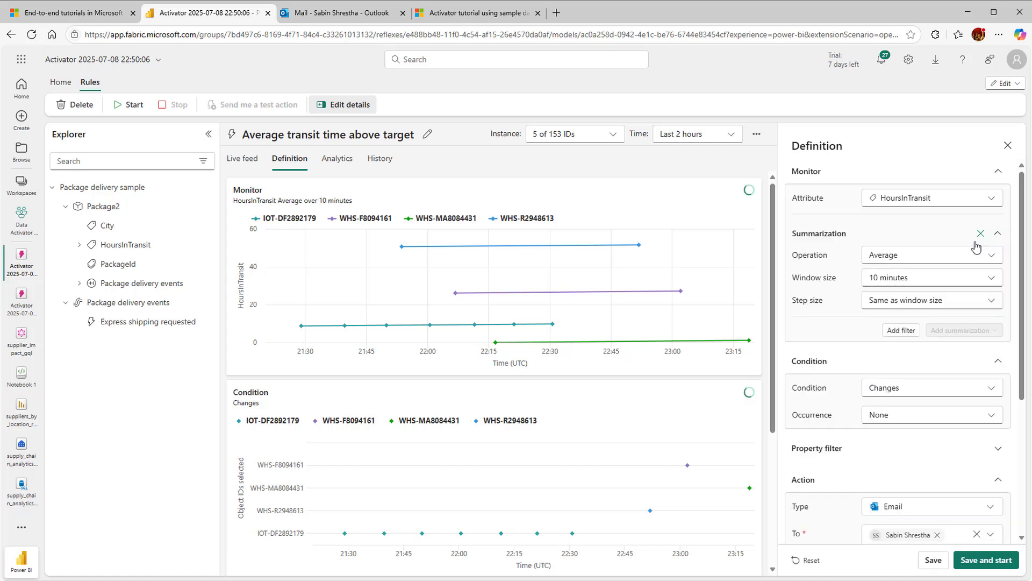
pyautogui.click(934, 560)
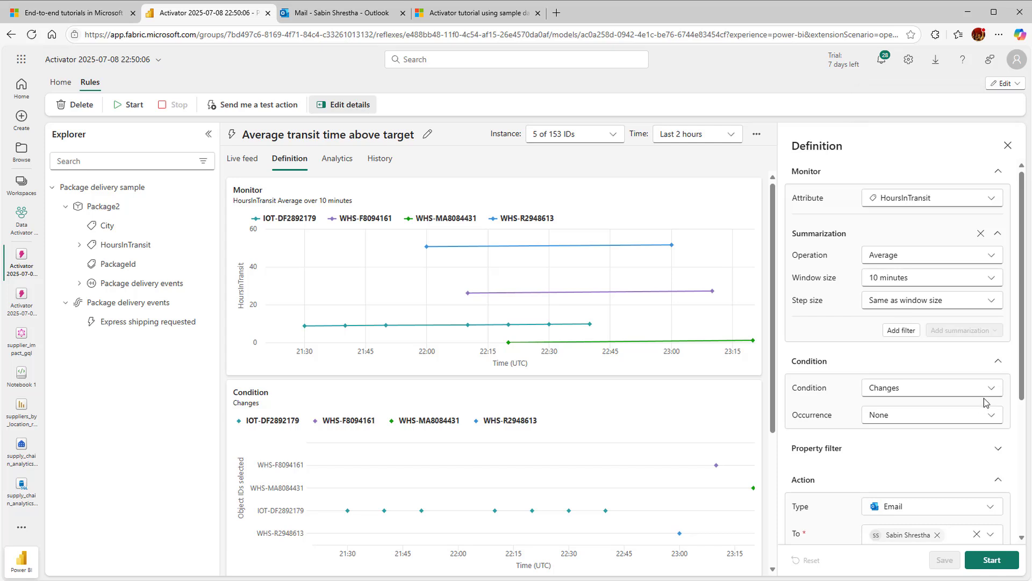
# Look through the condition types and occurrence options available for the average transit time rule
pyautogui.click(991, 392)
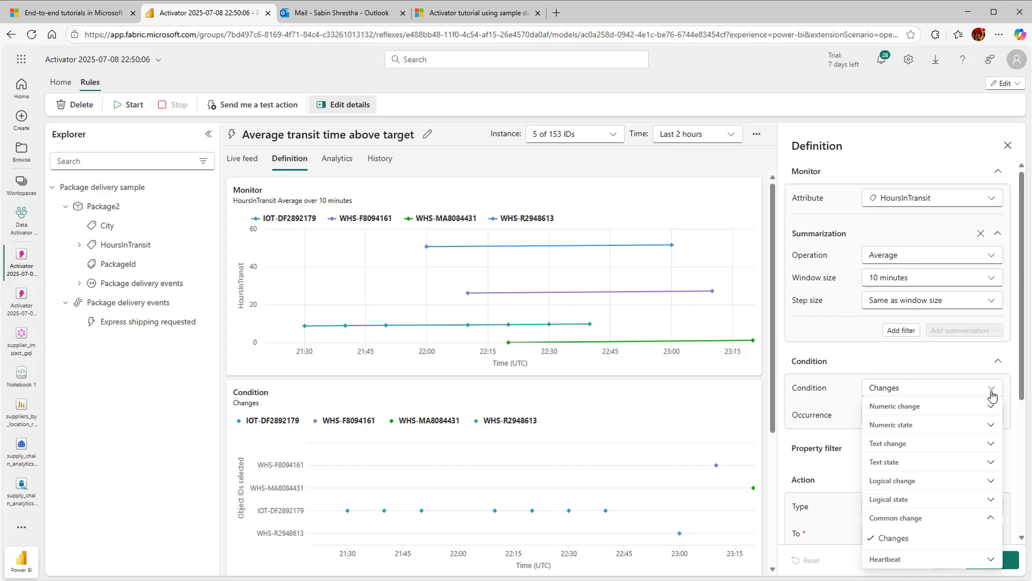
pyautogui.click(917, 371)
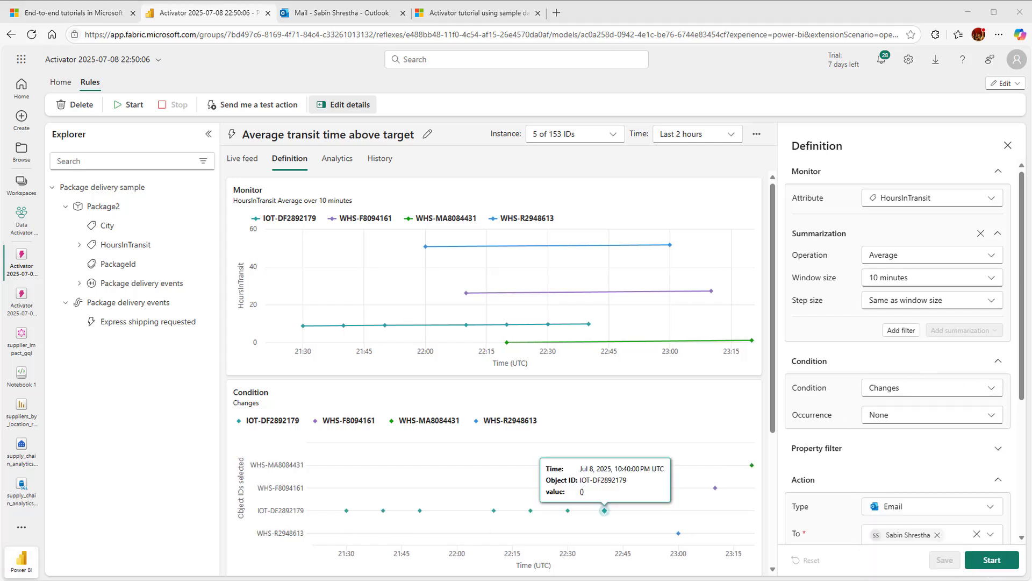
pyautogui.click(995, 393)
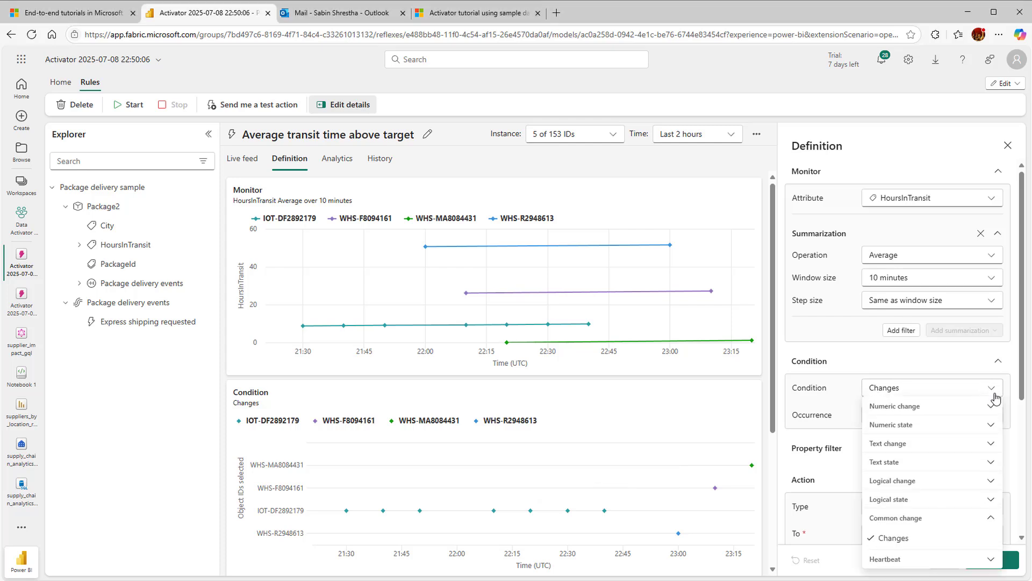
pyautogui.scroll(-1, 992, 487)
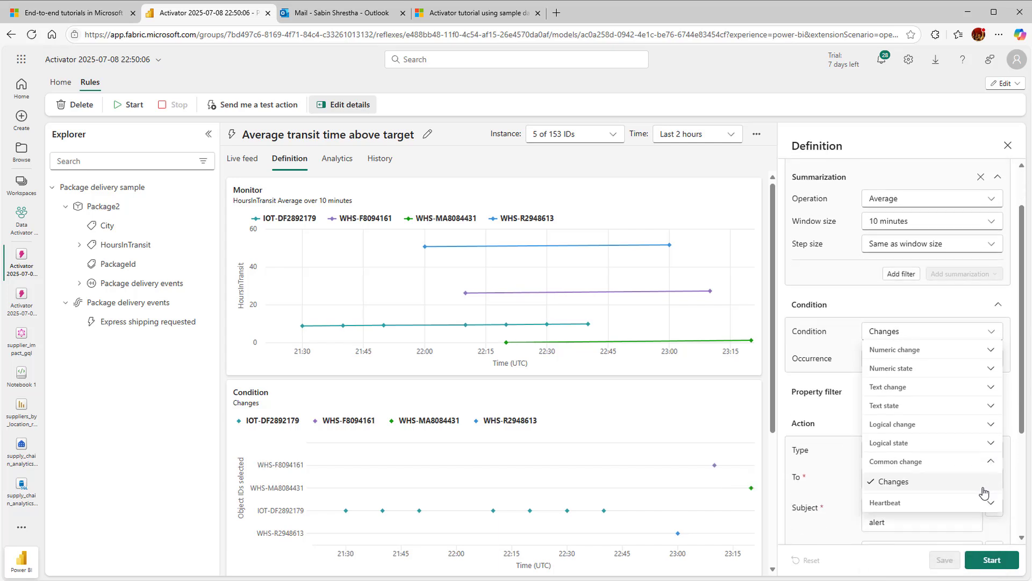
pyautogui.scroll(1, 984, 492)
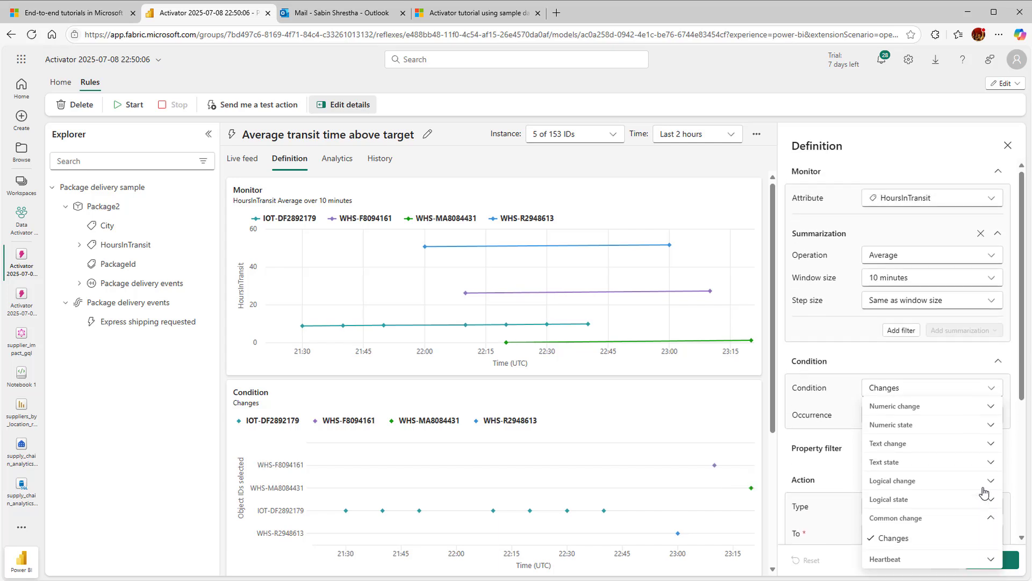
pyautogui.click(991, 395)
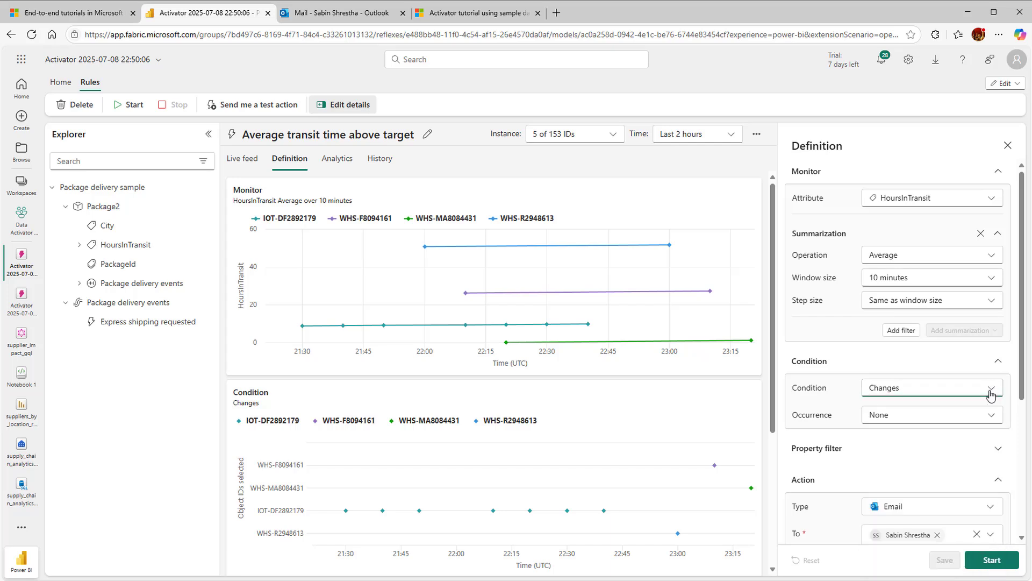
pyautogui.click(995, 421)
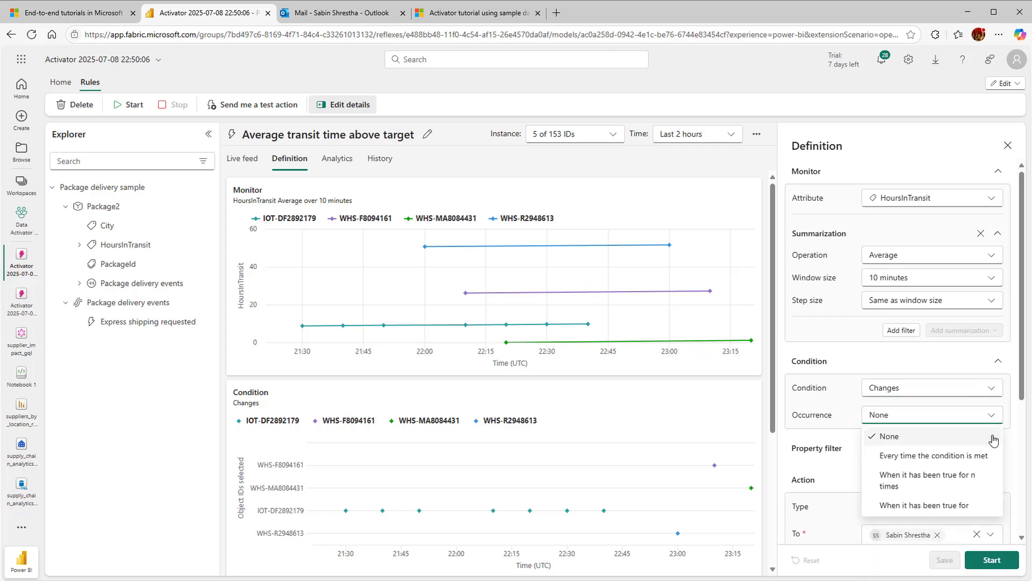
# Set the rule's condition to the numeric change "Increases above" with a value of 25
pyautogui.scroll(-1, 988, 457)
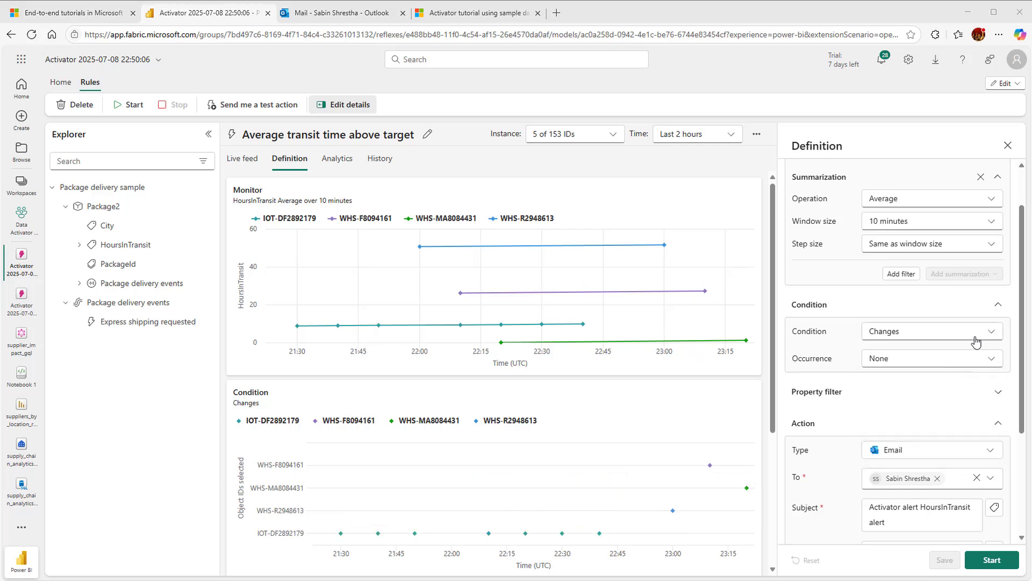
pyautogui.click(976, 337)
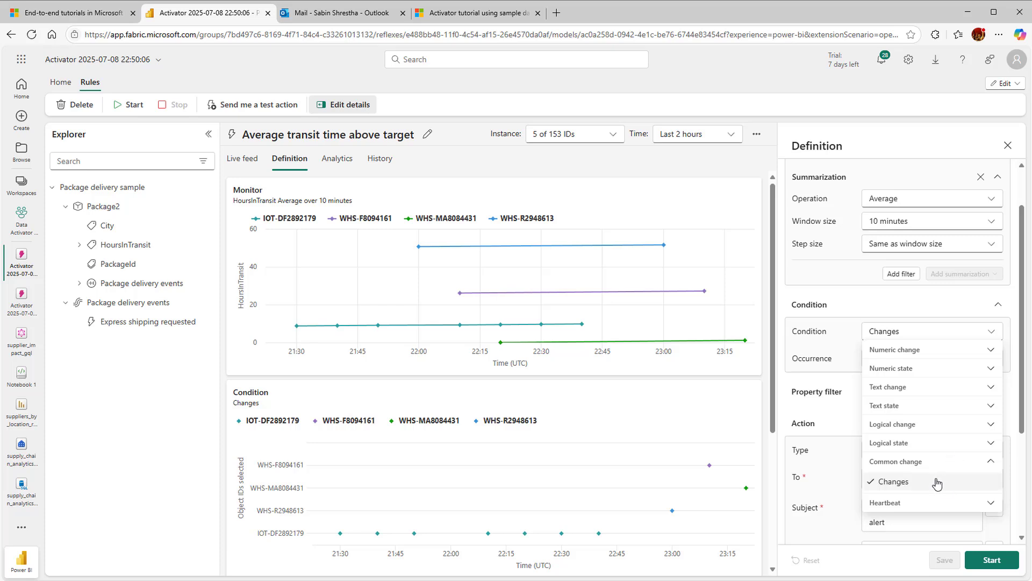
pyautogui.click(989, 351)
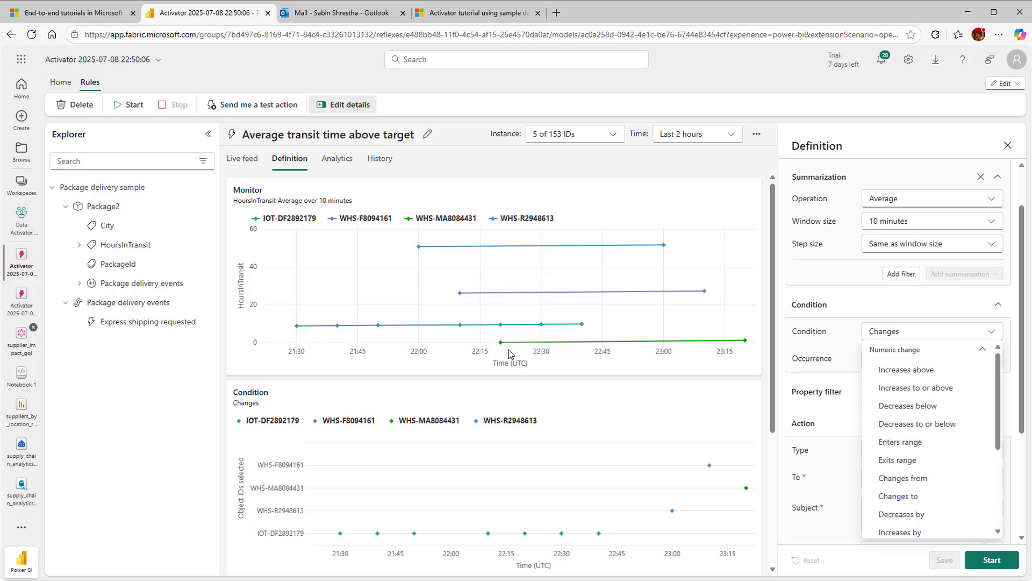
pyautogui.click(919, 370)
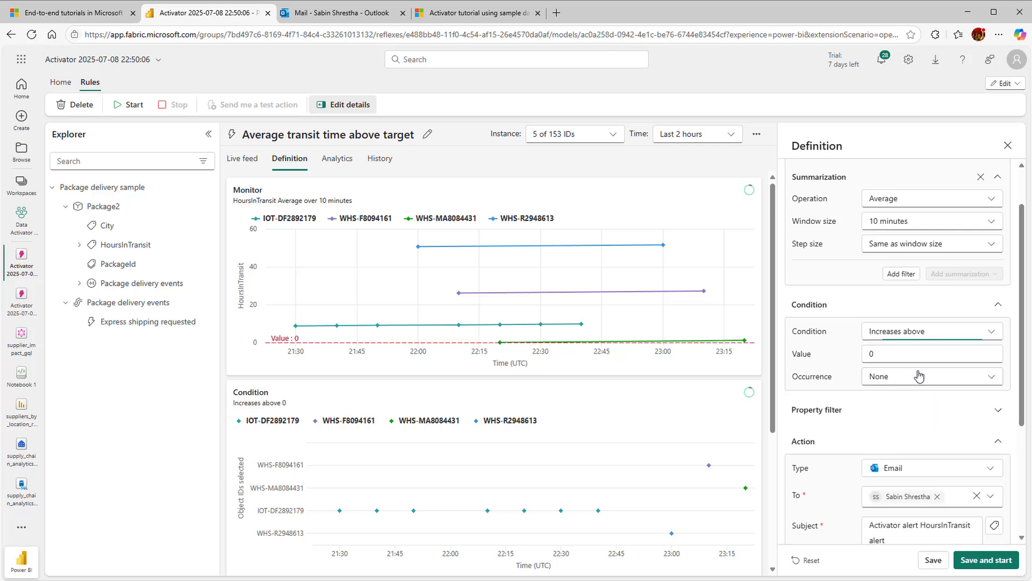
pyautogui.doubleClick(898, 355)
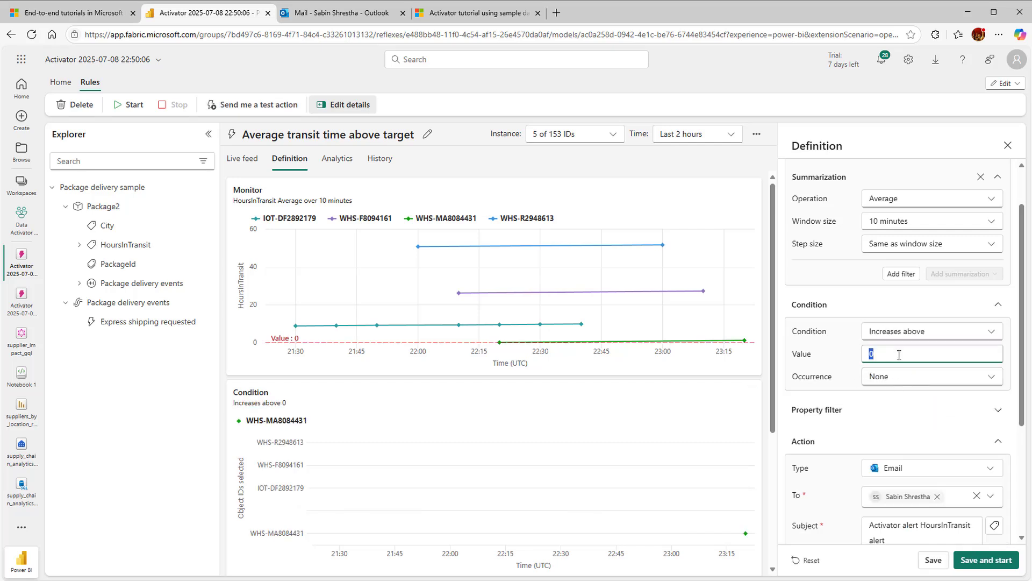
# Set the summarization window size to 5 minutes and save the rule
pyautogui.click(995, 222)
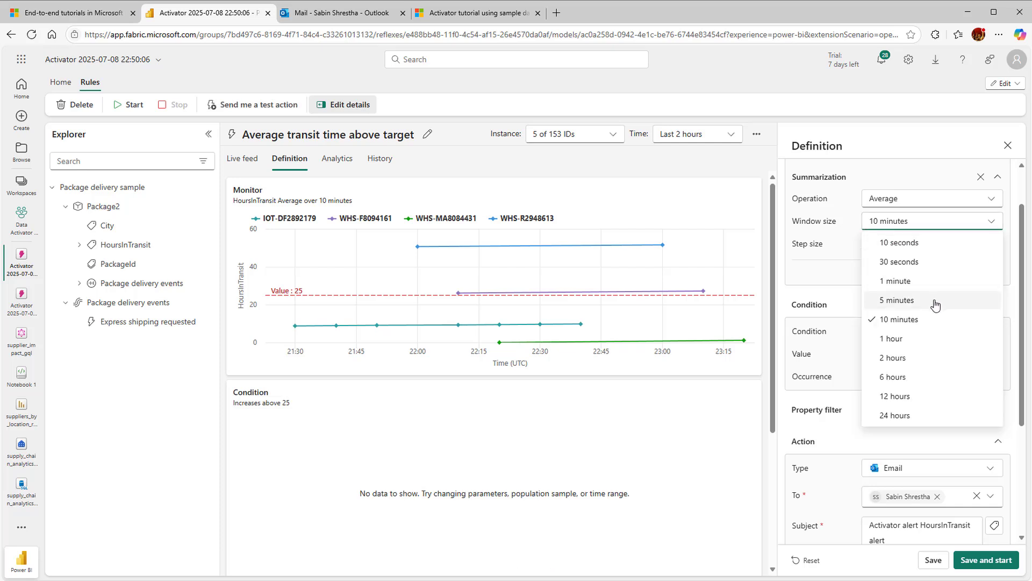
pyautogui.click(914, 301)
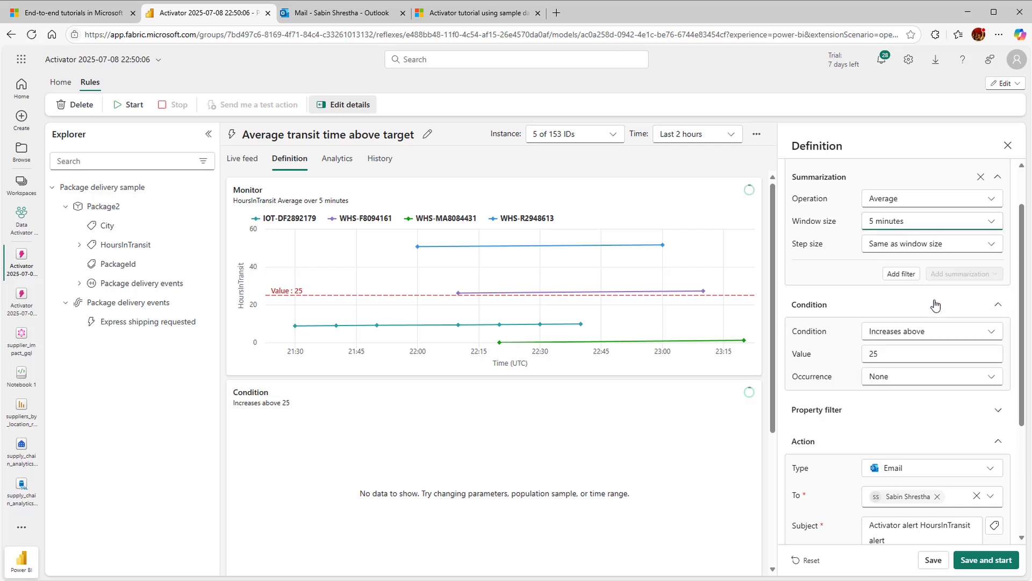
pyautogui.click(932, 560)
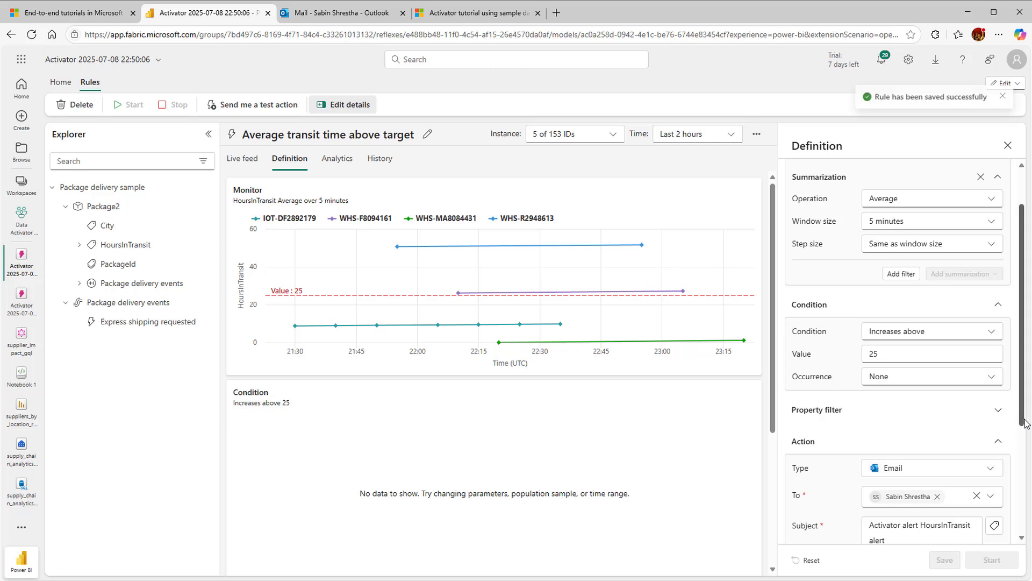
# Start the average transit time rule and send a test action from its email alert
pyautogui.scroll(-2, 1018, 434)
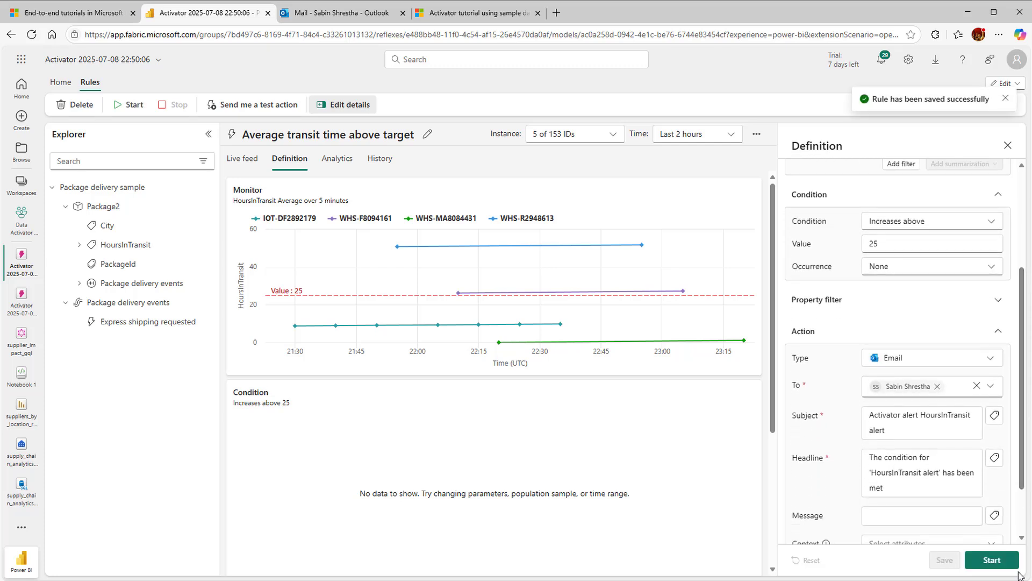
pyautogui.scroll(-2, 1024, 500)
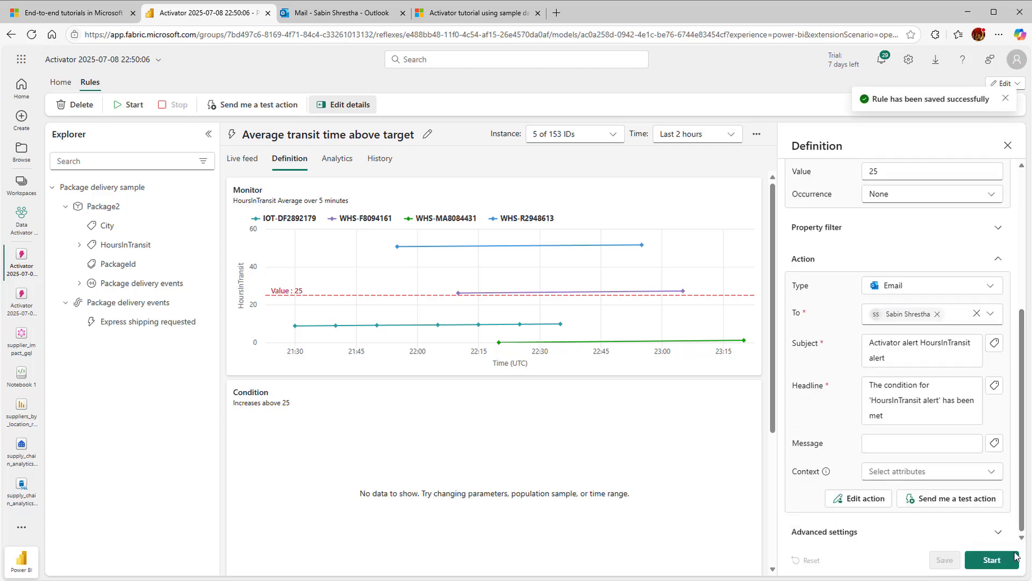
pyautogui.click(1014, 558)
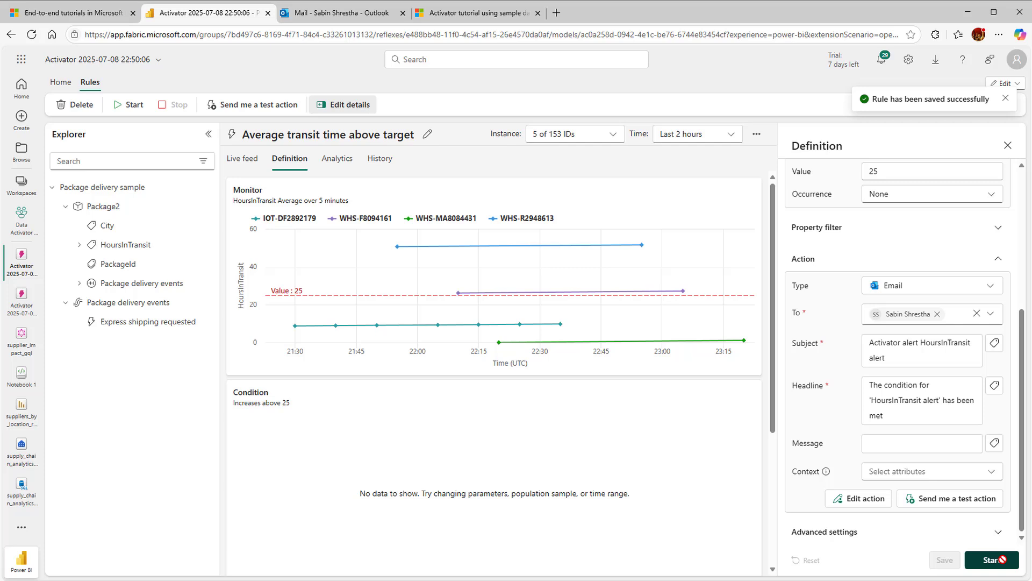
pyautogui.click(955, 500)
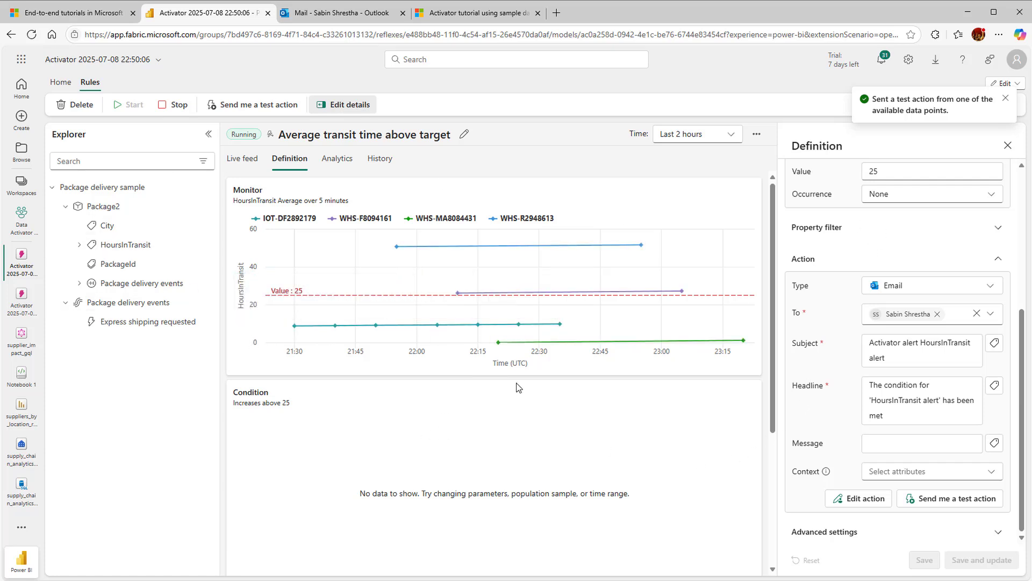
# Inspect the rule's HoursInTransit monitor chart, and read the newest HoursInTransit test alert email in Outlook
pyautogui.moveTo(459, 299)
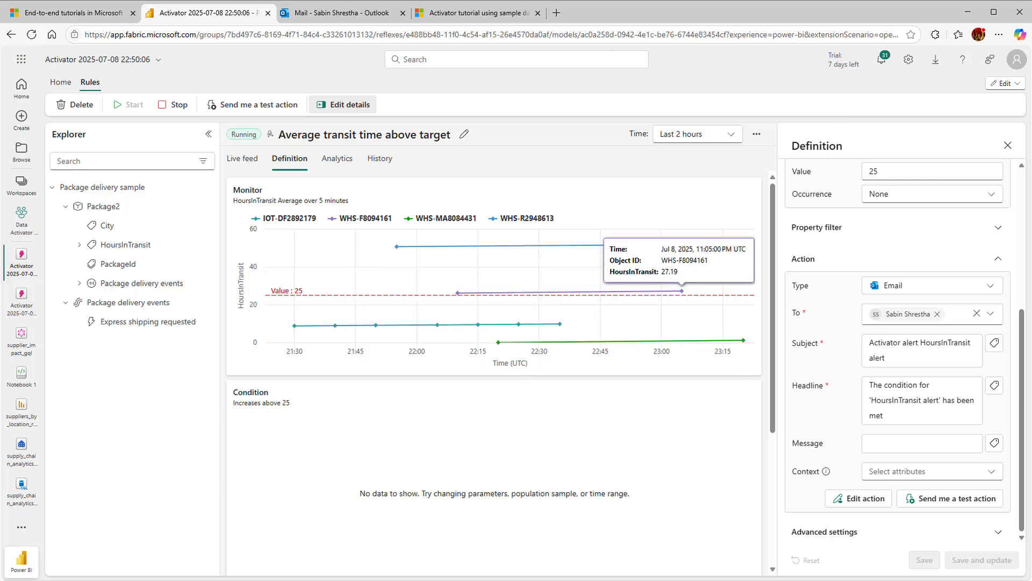
pyautogui.scroll(3, 1026, 398)
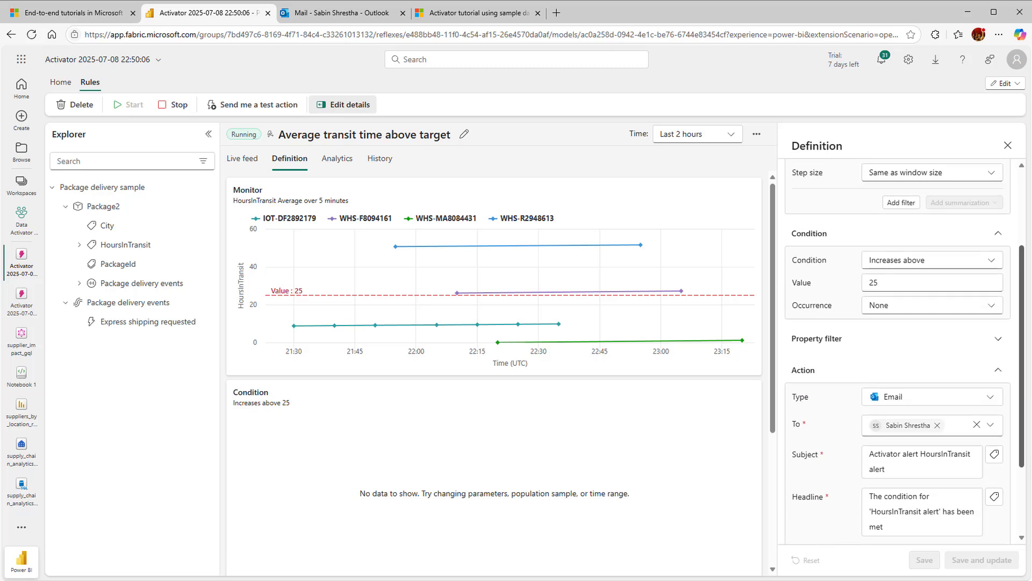
pyautogui.scroll(1, 898, 349)
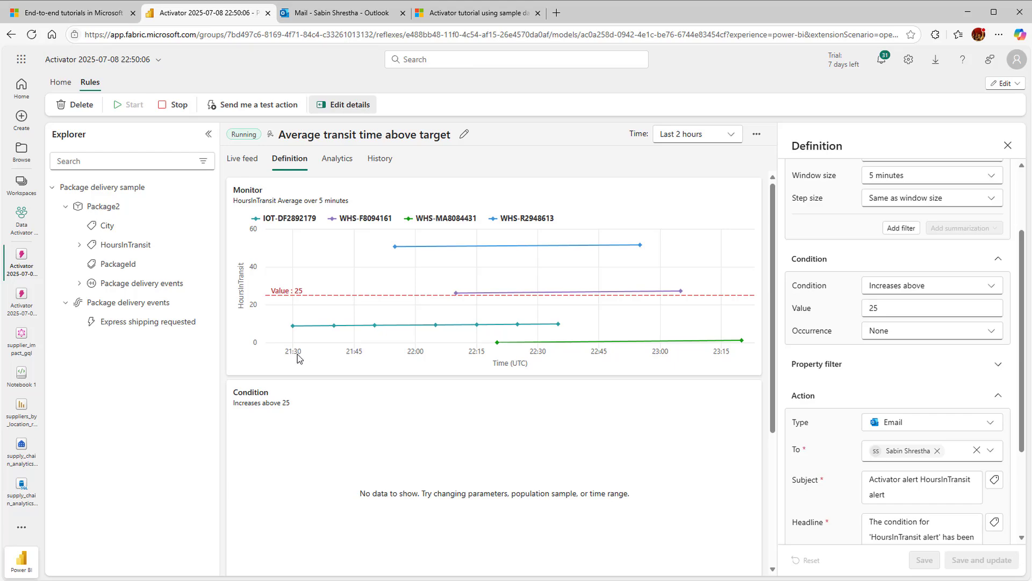
pyautogui.hotkey('ctrl', 'Tab')
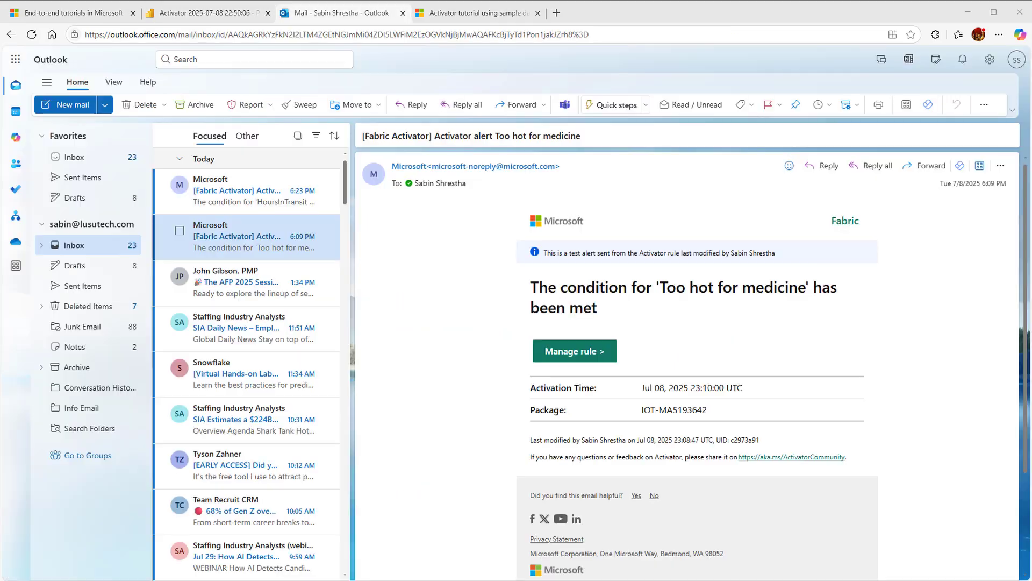
pyautogui.click(211, 195)
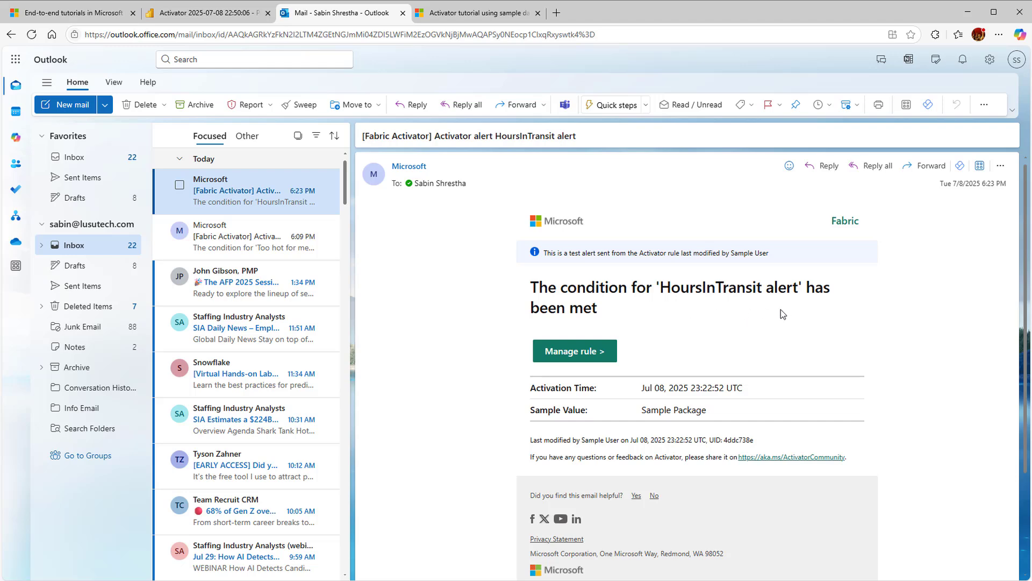
pyautogui.scroll(-2, 781, 317)
pyautogui.scroll(2, 781, 318)
# Switch back to Fabric, open the Data Activator Tutorial workspace's settings and remove the workspace, confirming its deletion
pyautogui.click(222, 14)
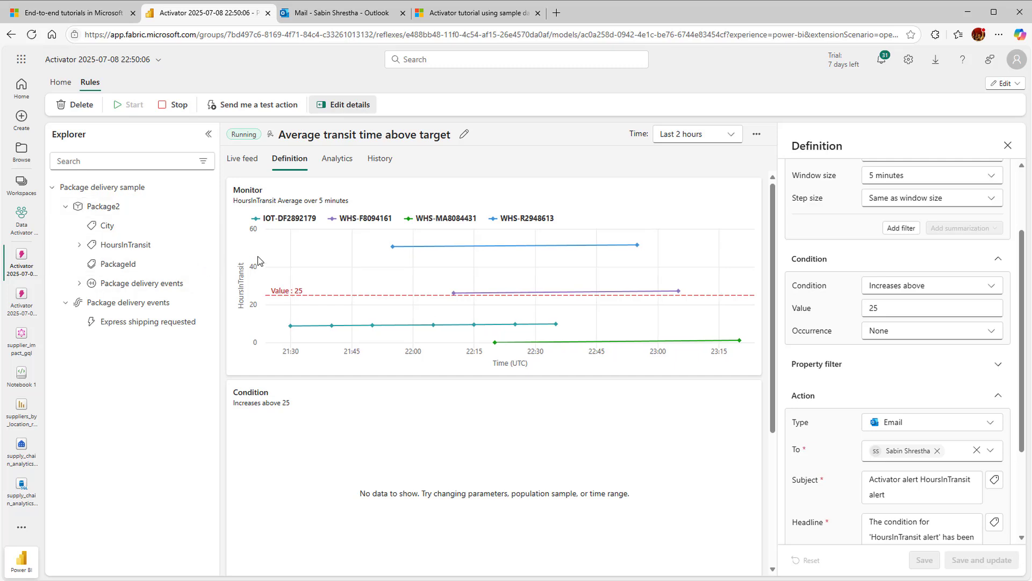
pyautogui.moveTo(291, 326)
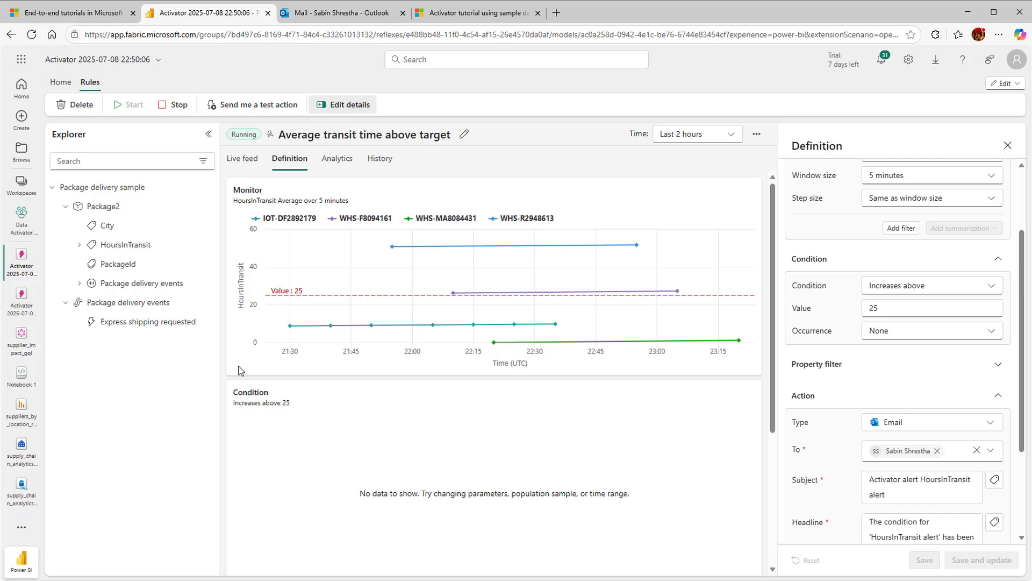
pyautogui.click(22, 182)
pyautogui.click(106, 200)
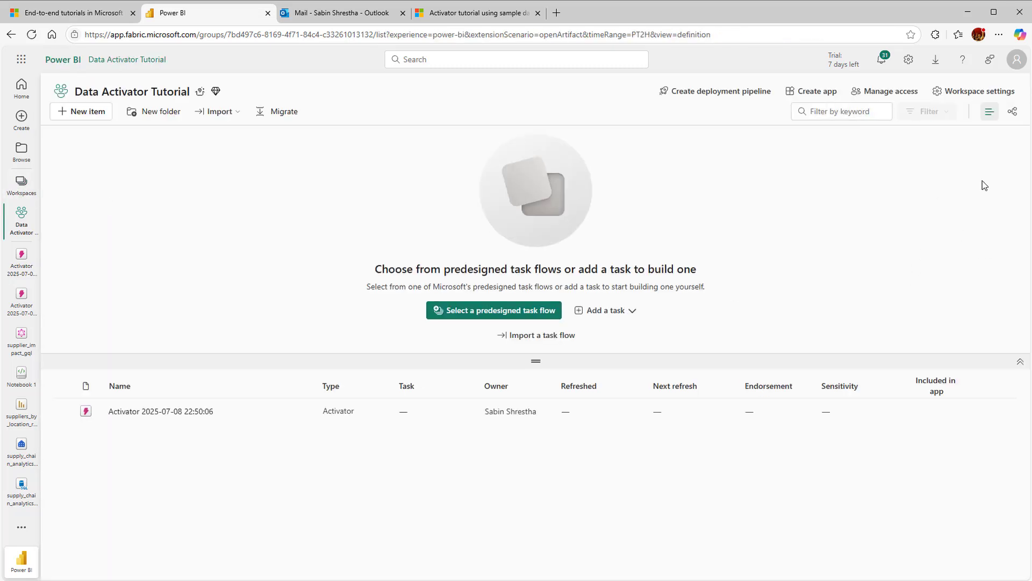
pyautogui.click(973, 92)
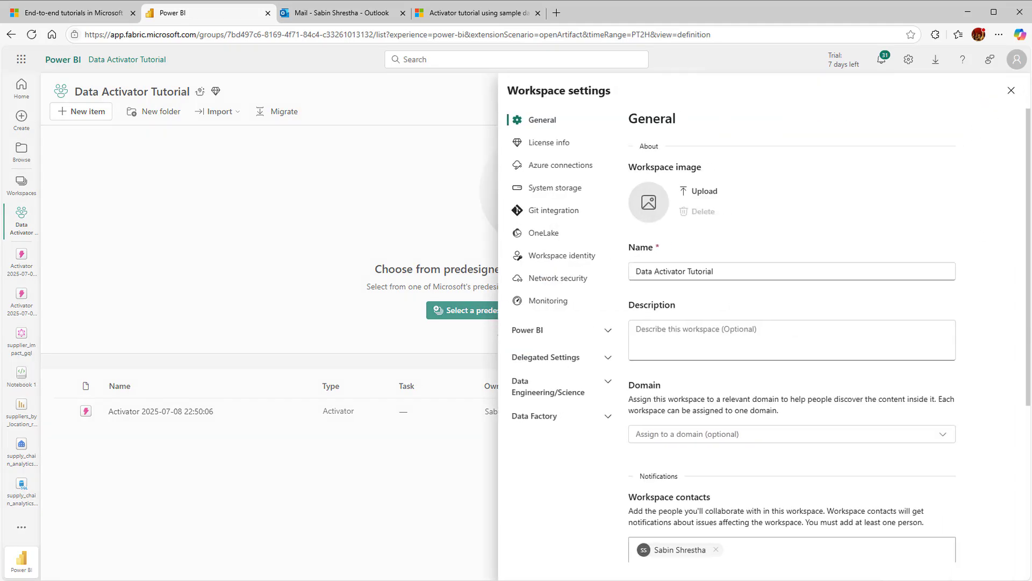
pyautogui.scroll(-5, 1009, 545)
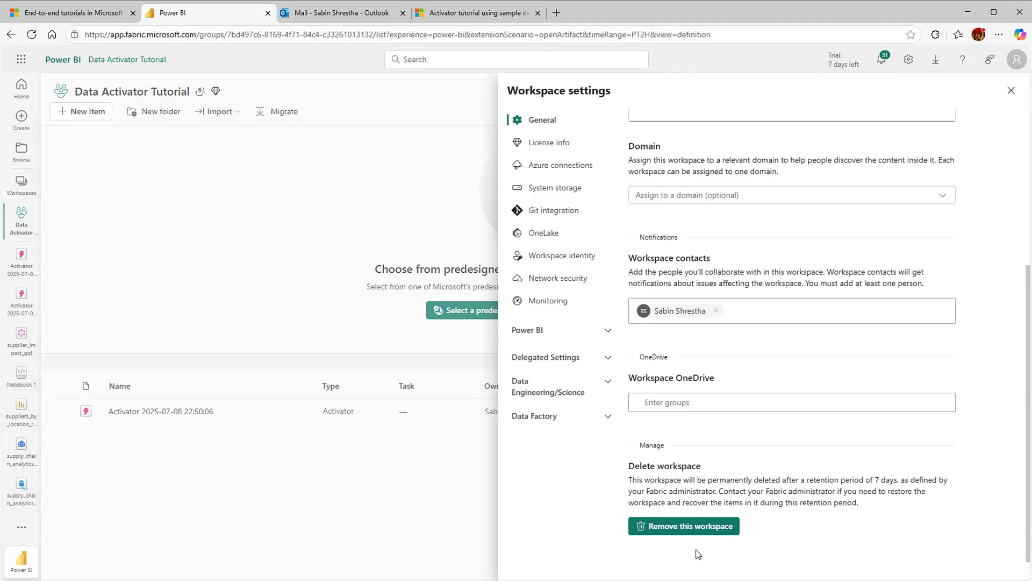
pyautogui.click(698, 529)
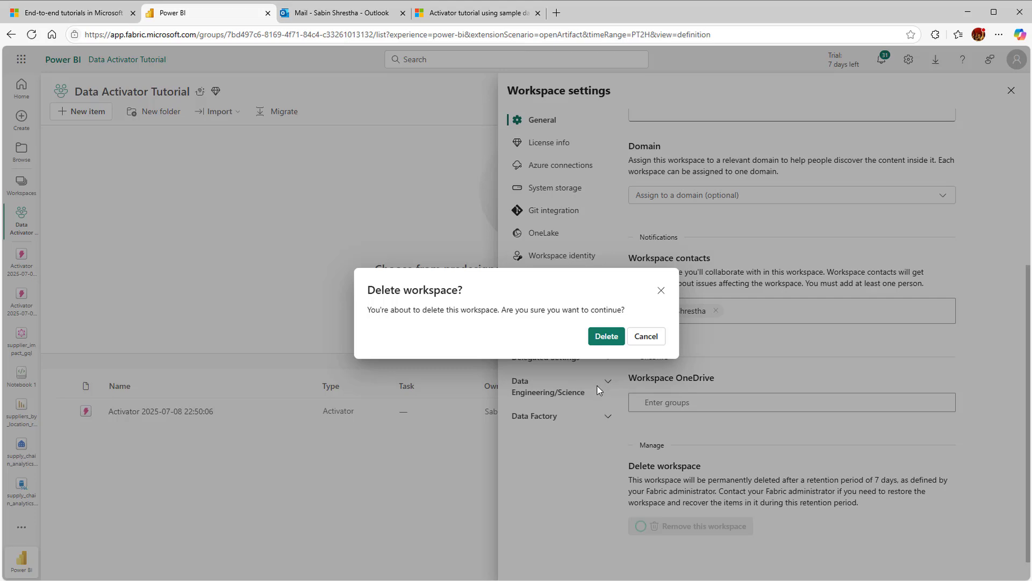
pyautogui.click(606, 339)
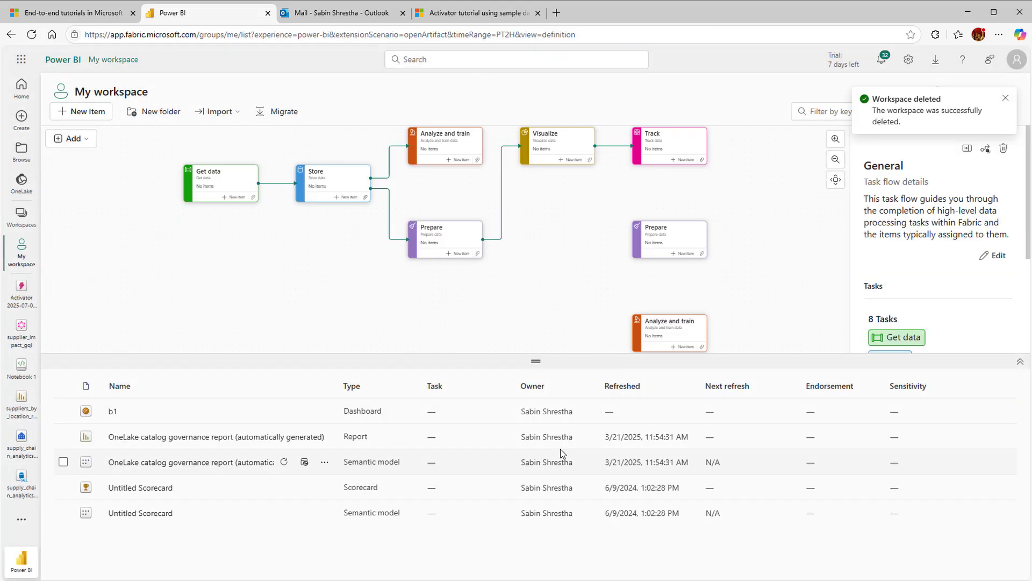